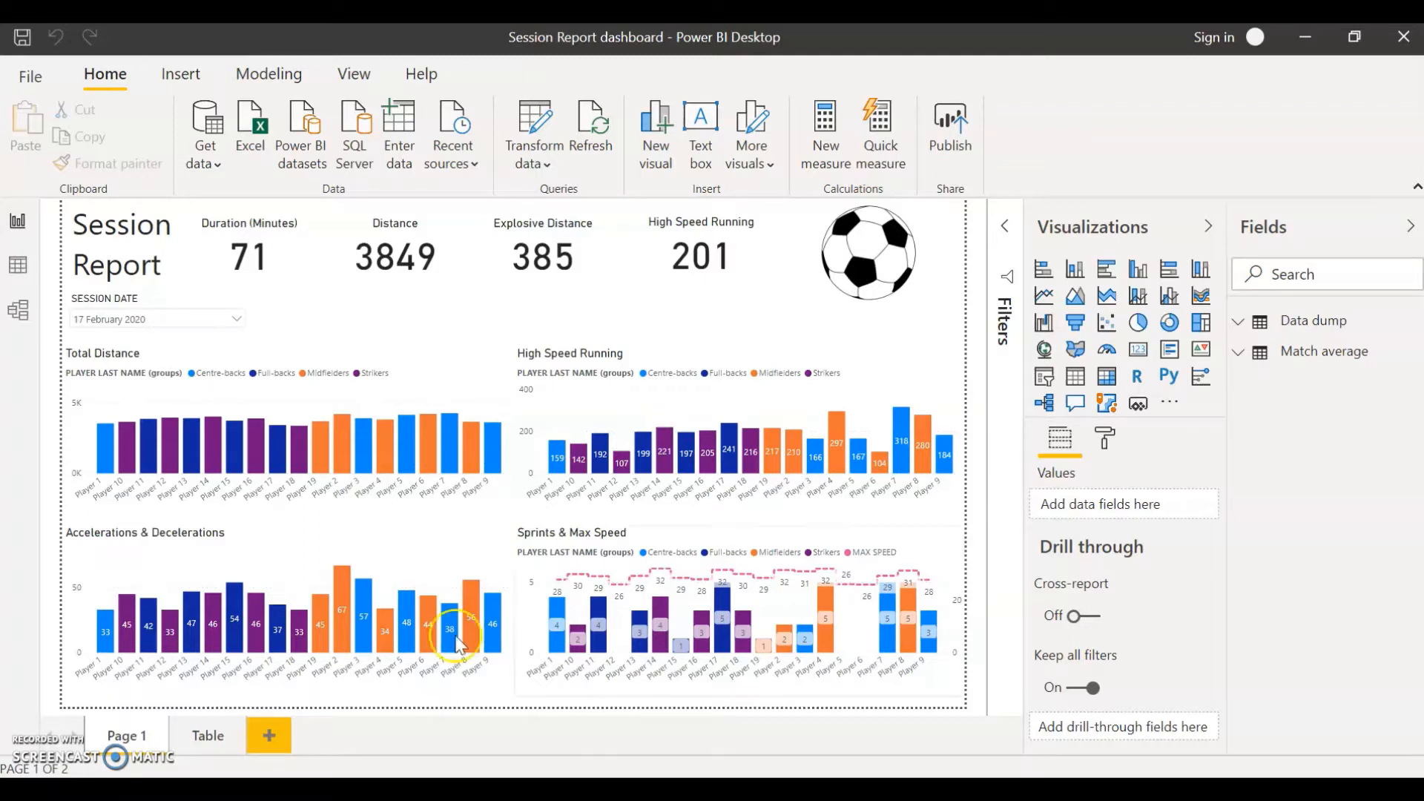
left_click(458, 317)
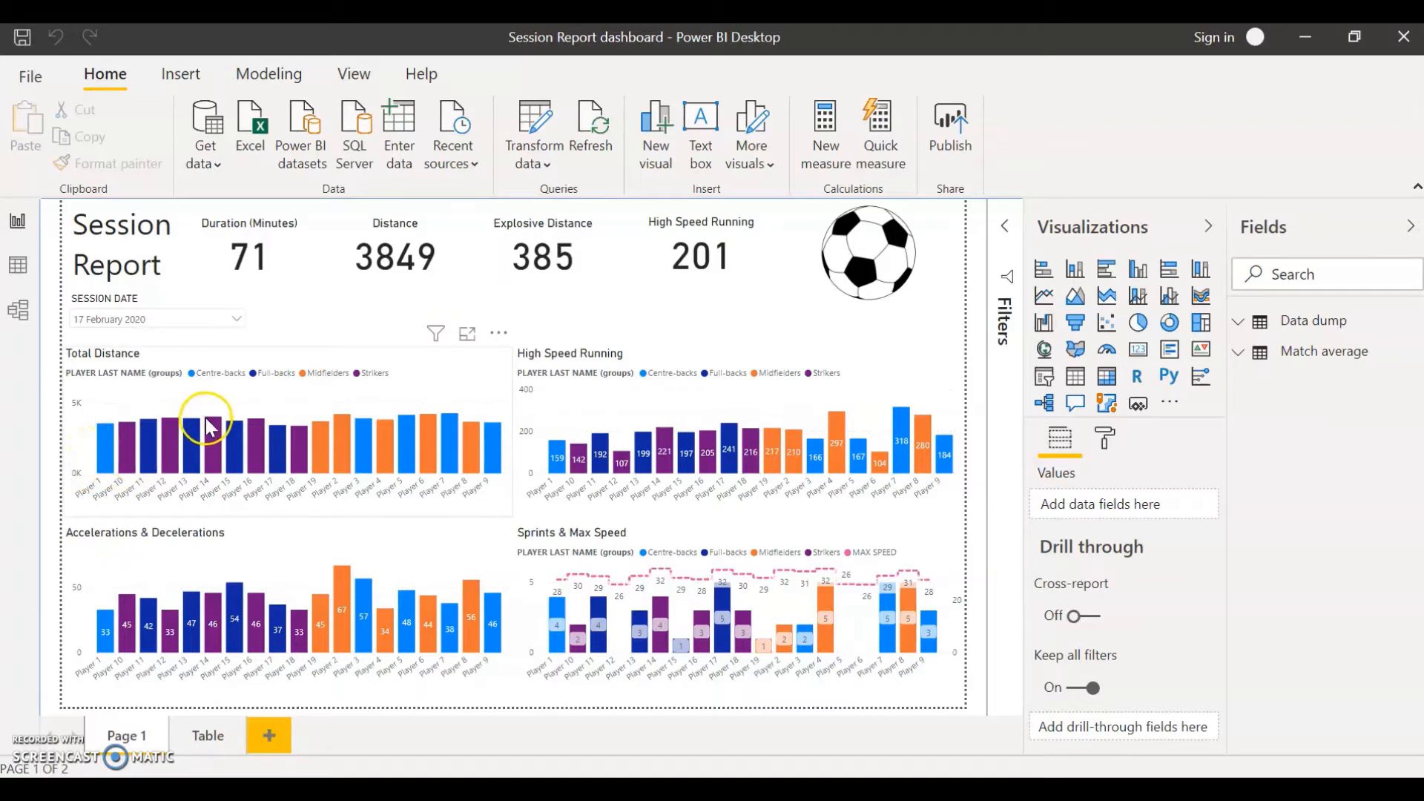
mouse_move(252, 438)
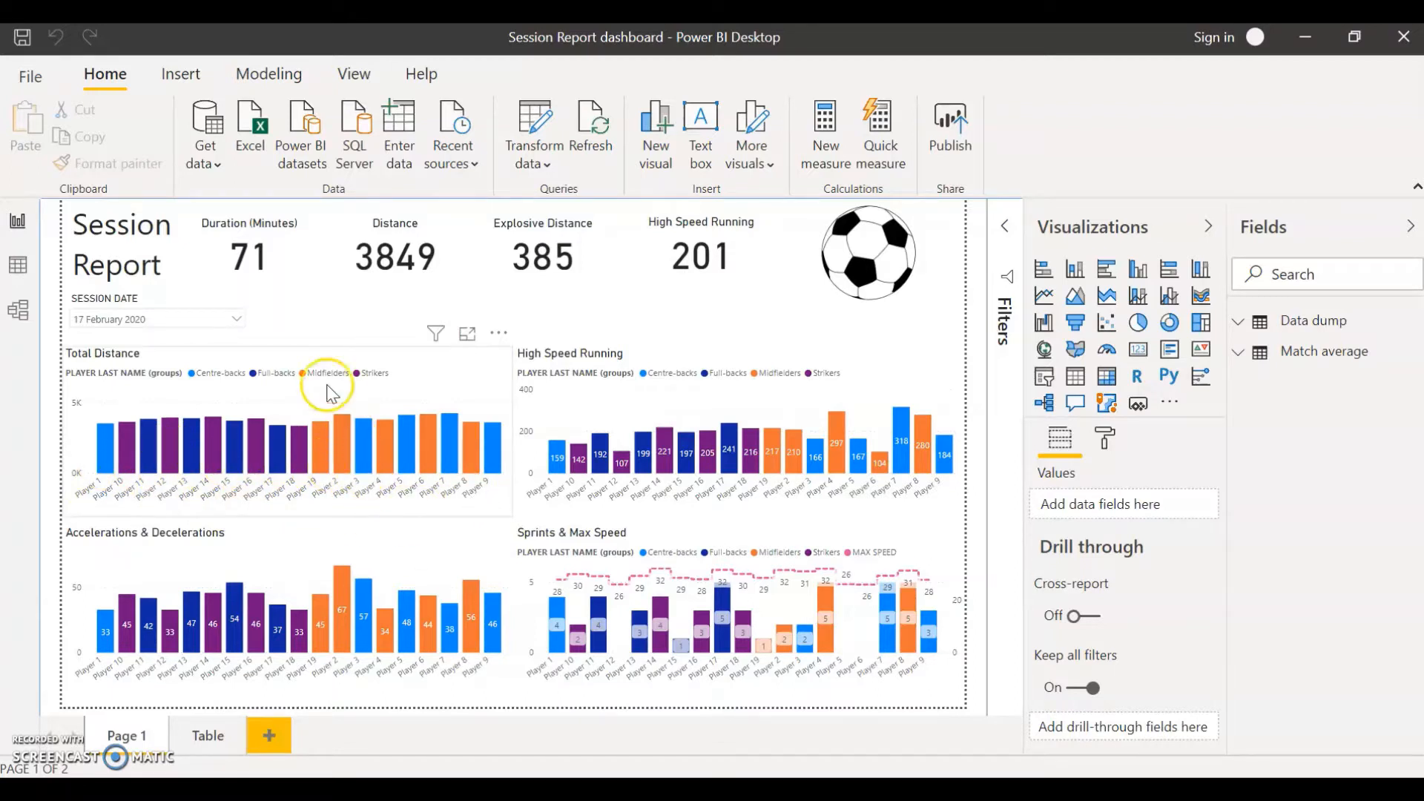
left_click(319, 311)
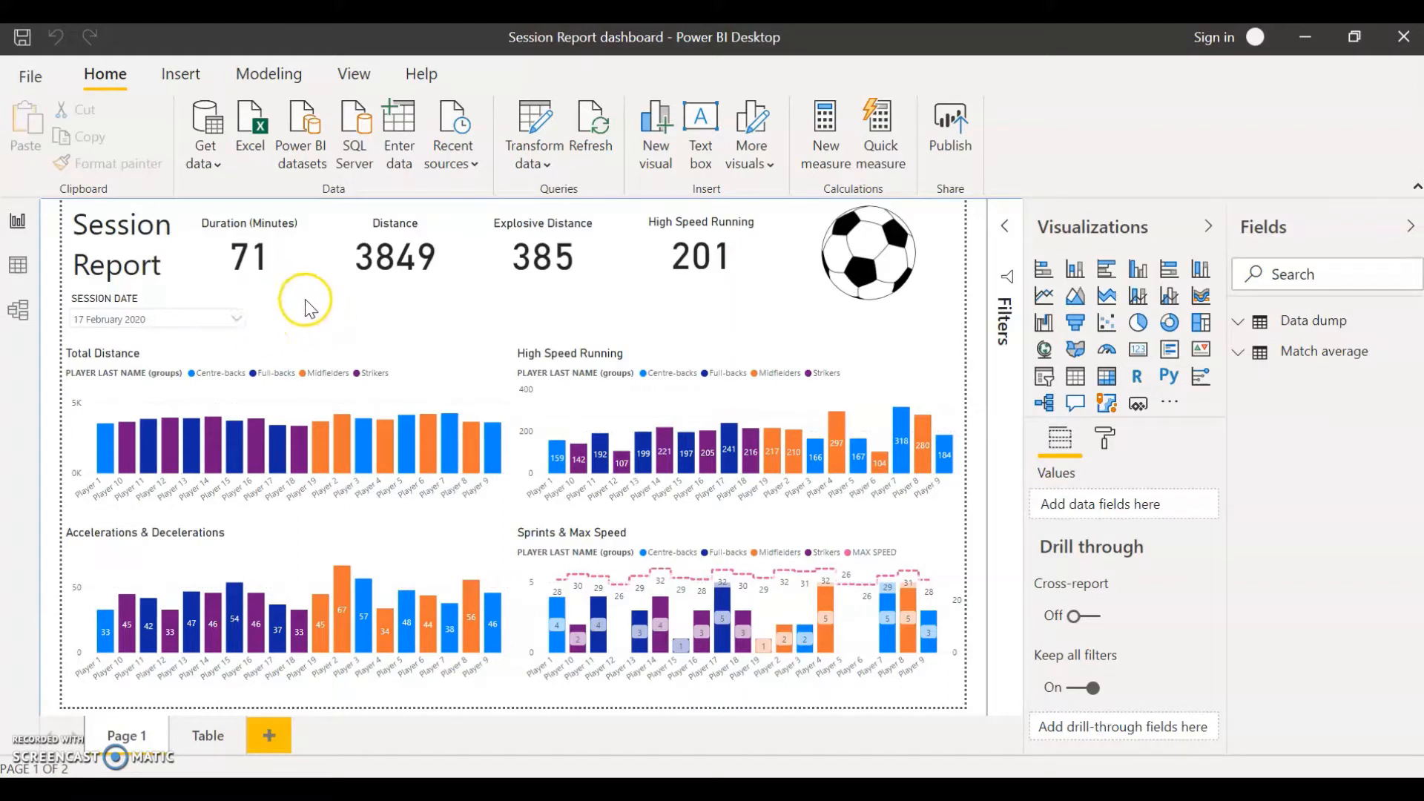
Start a manually entered data table with two columns named Player name and Order.
left_click(399, 162)
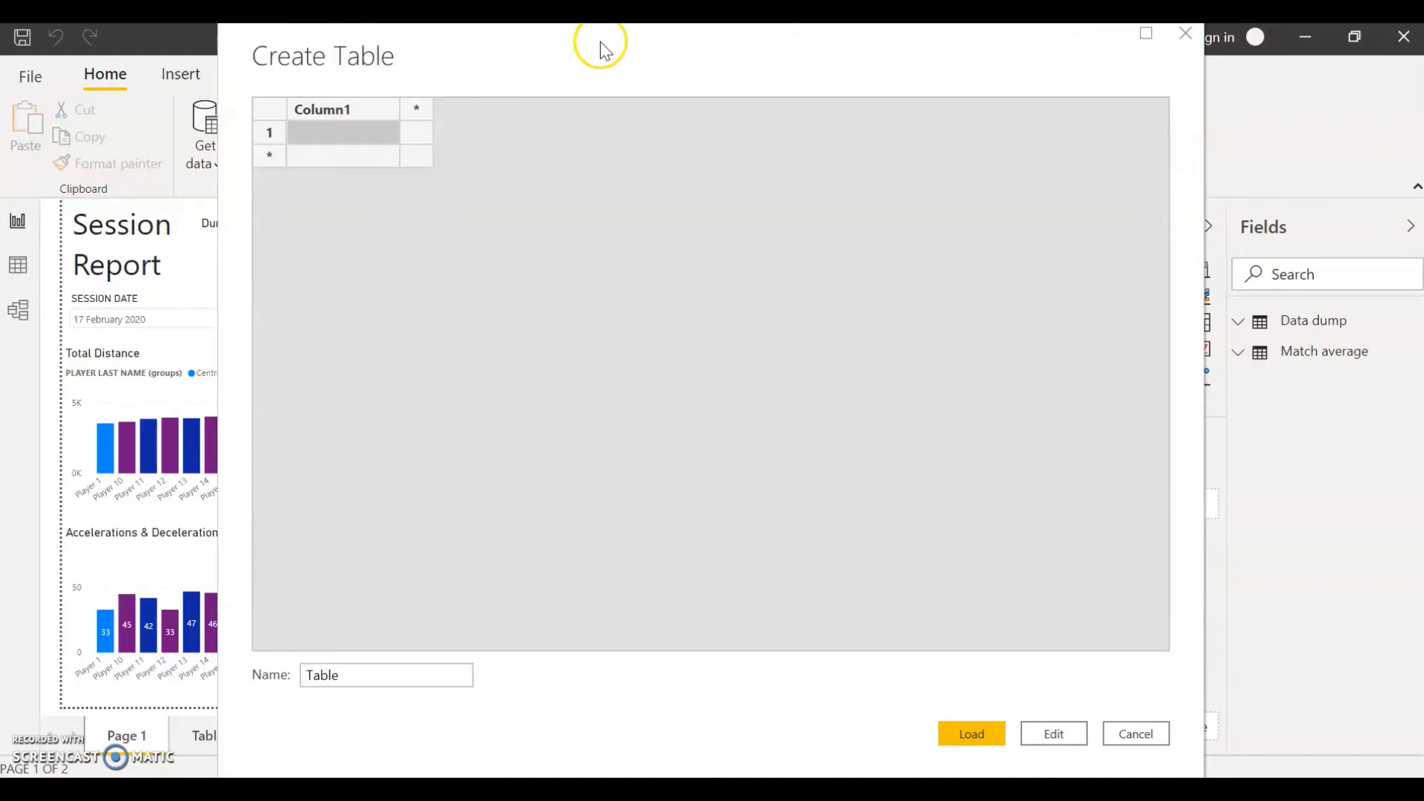
mouse_move(604, 44)
left_mouse_down()
mouse_move(602, 64)
mouse_move(595, 55)
left_mouse_up()
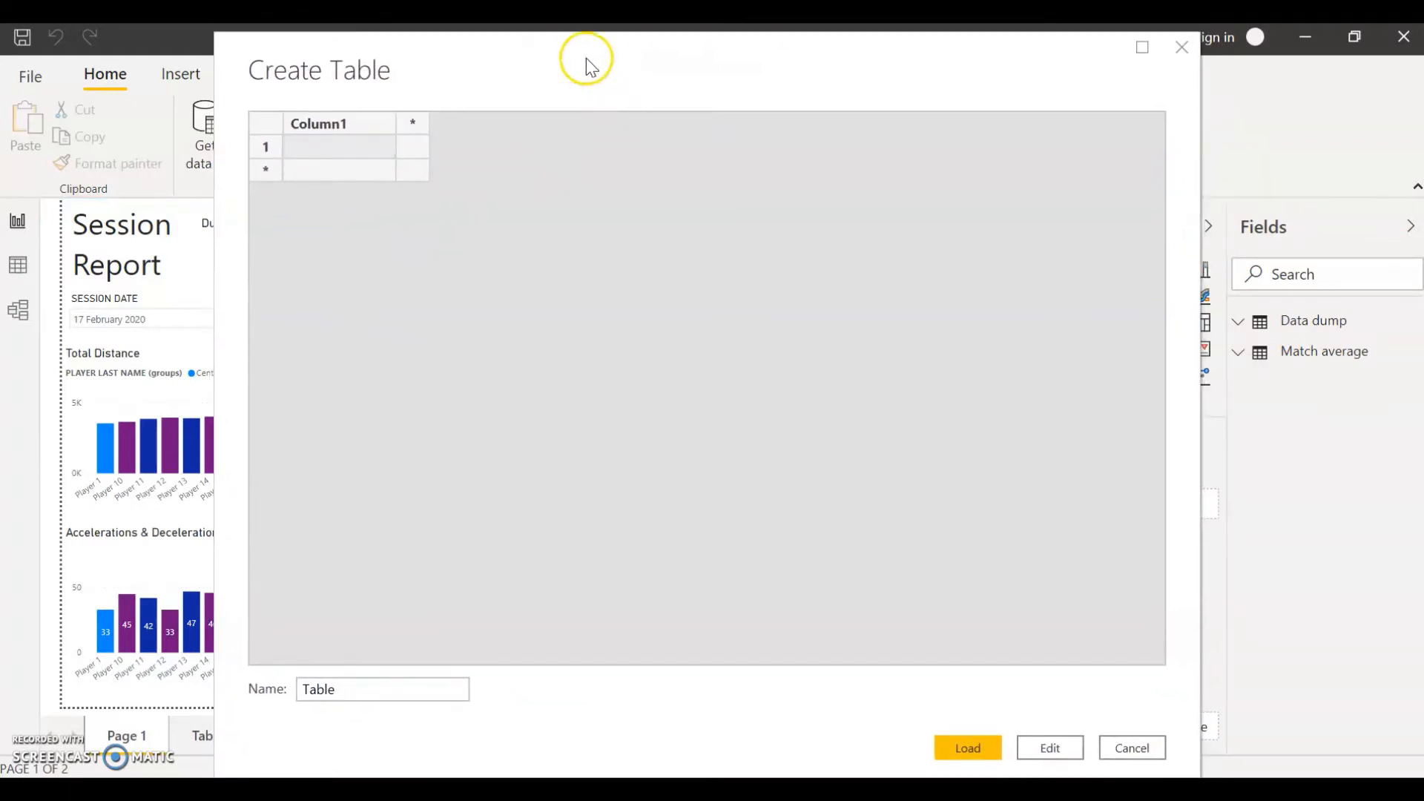
double_click(347, 134)
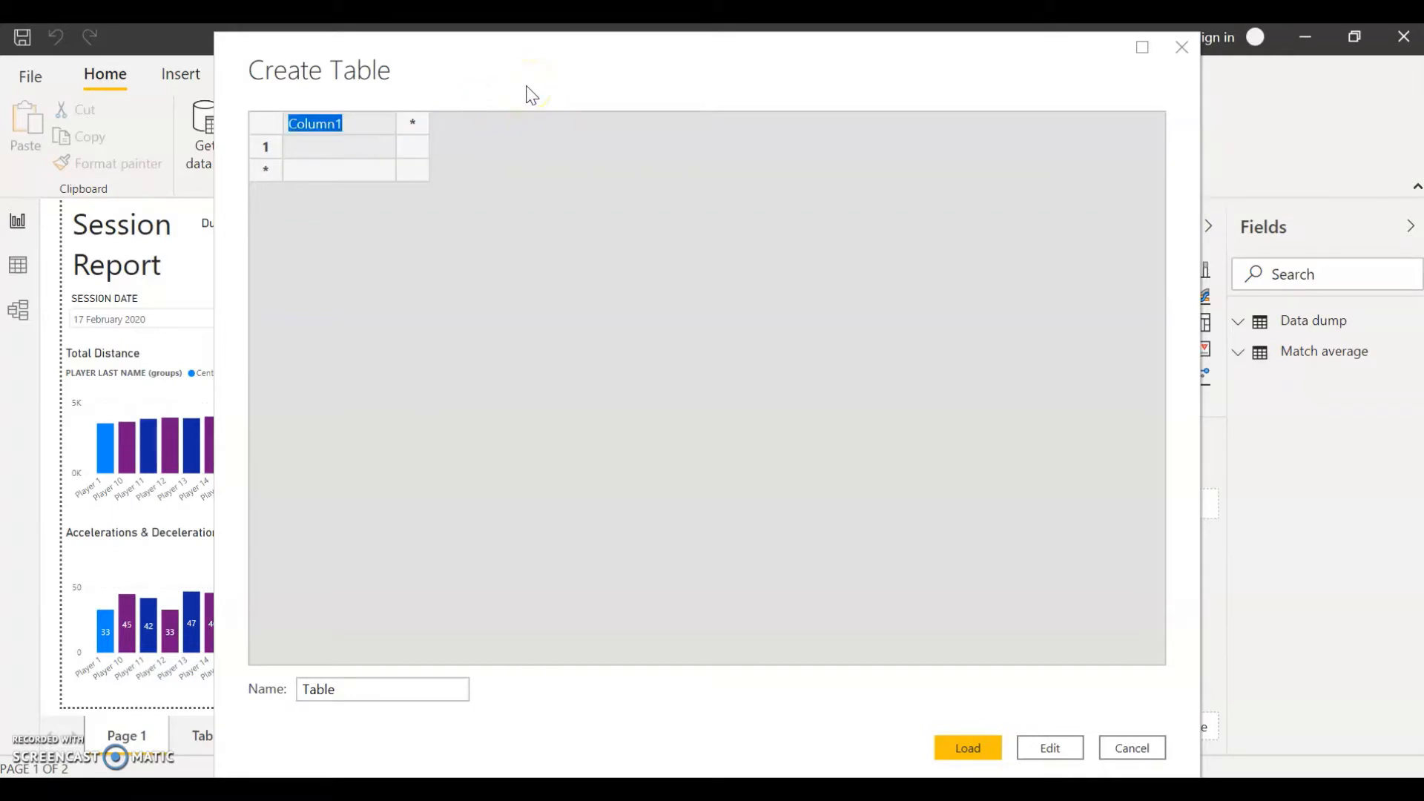
type("Player name")
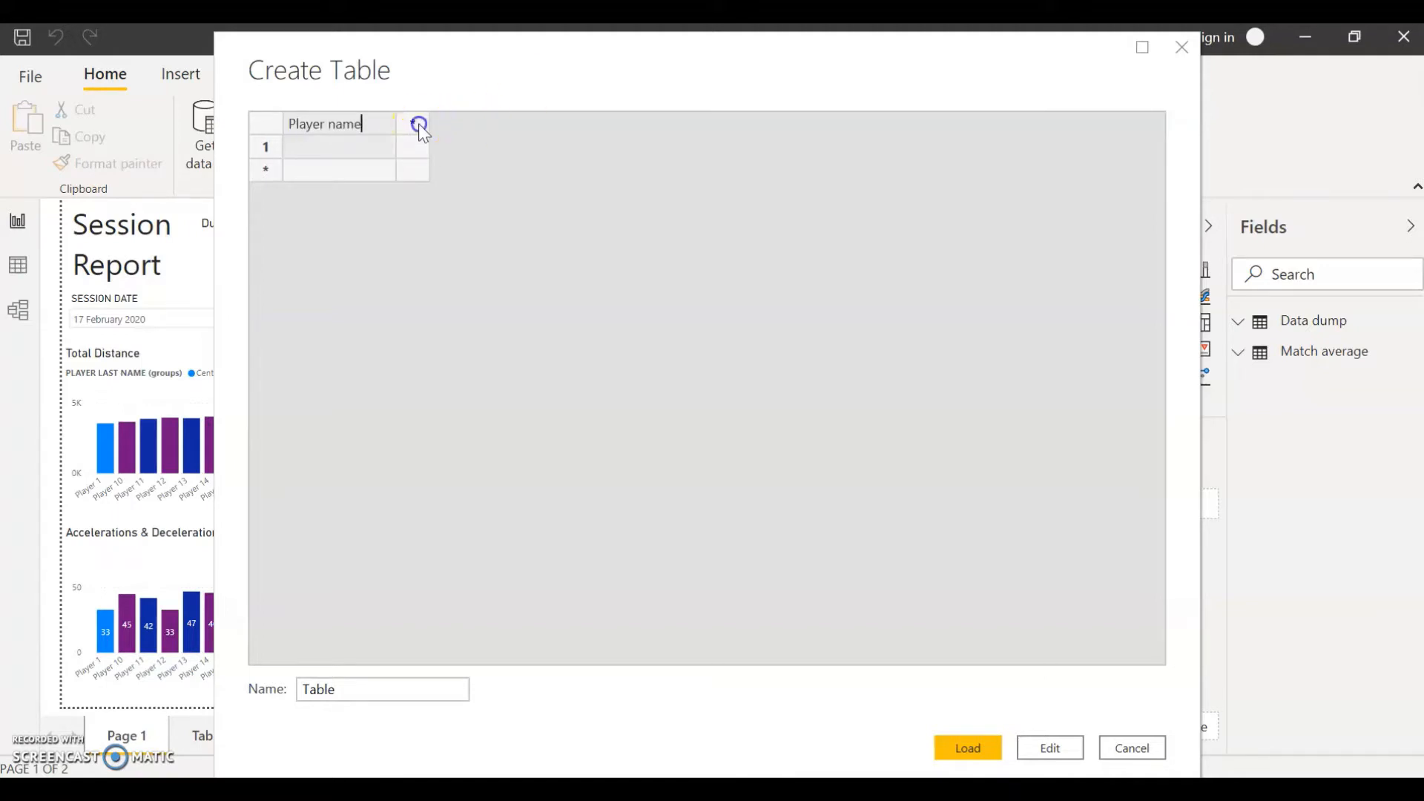
left_click(418, 123)
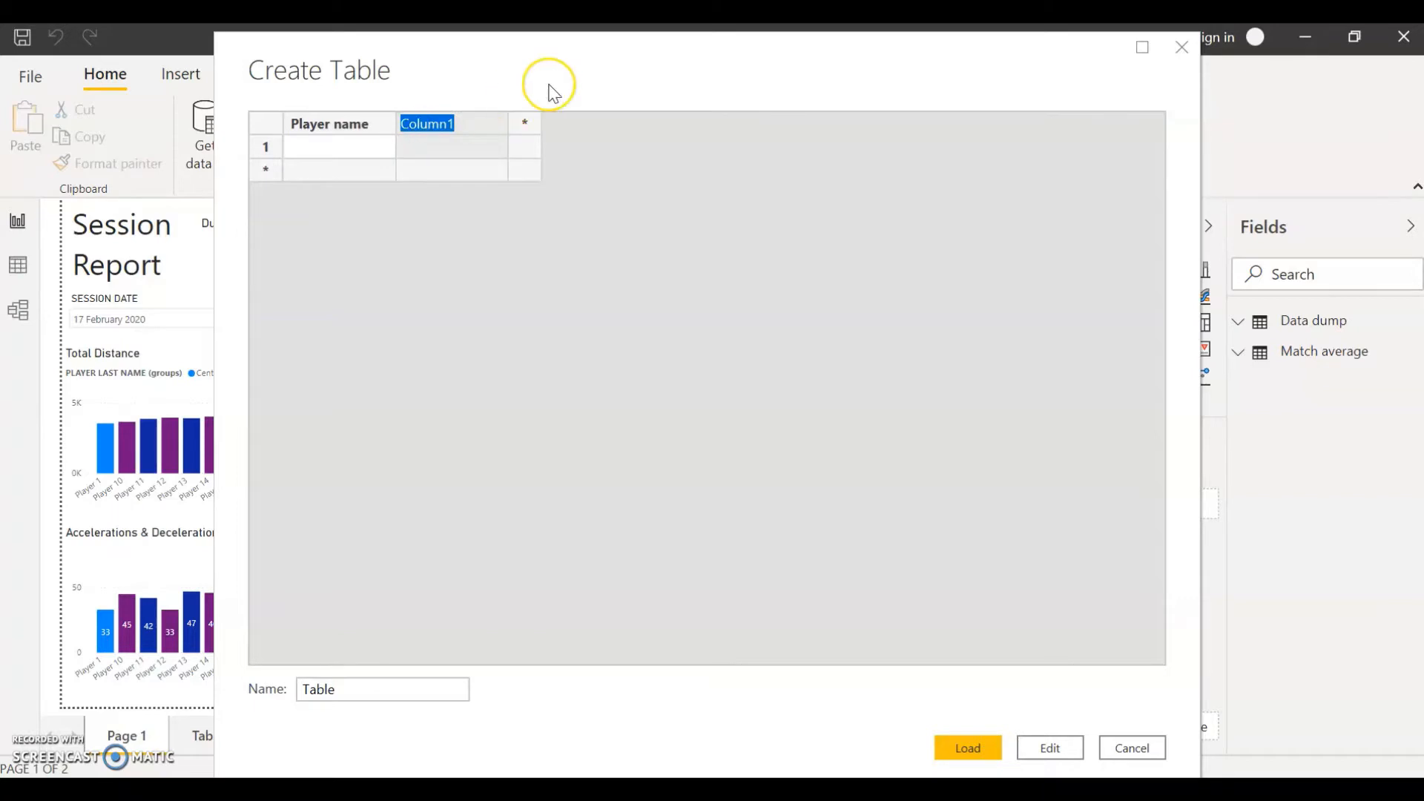
type("O")
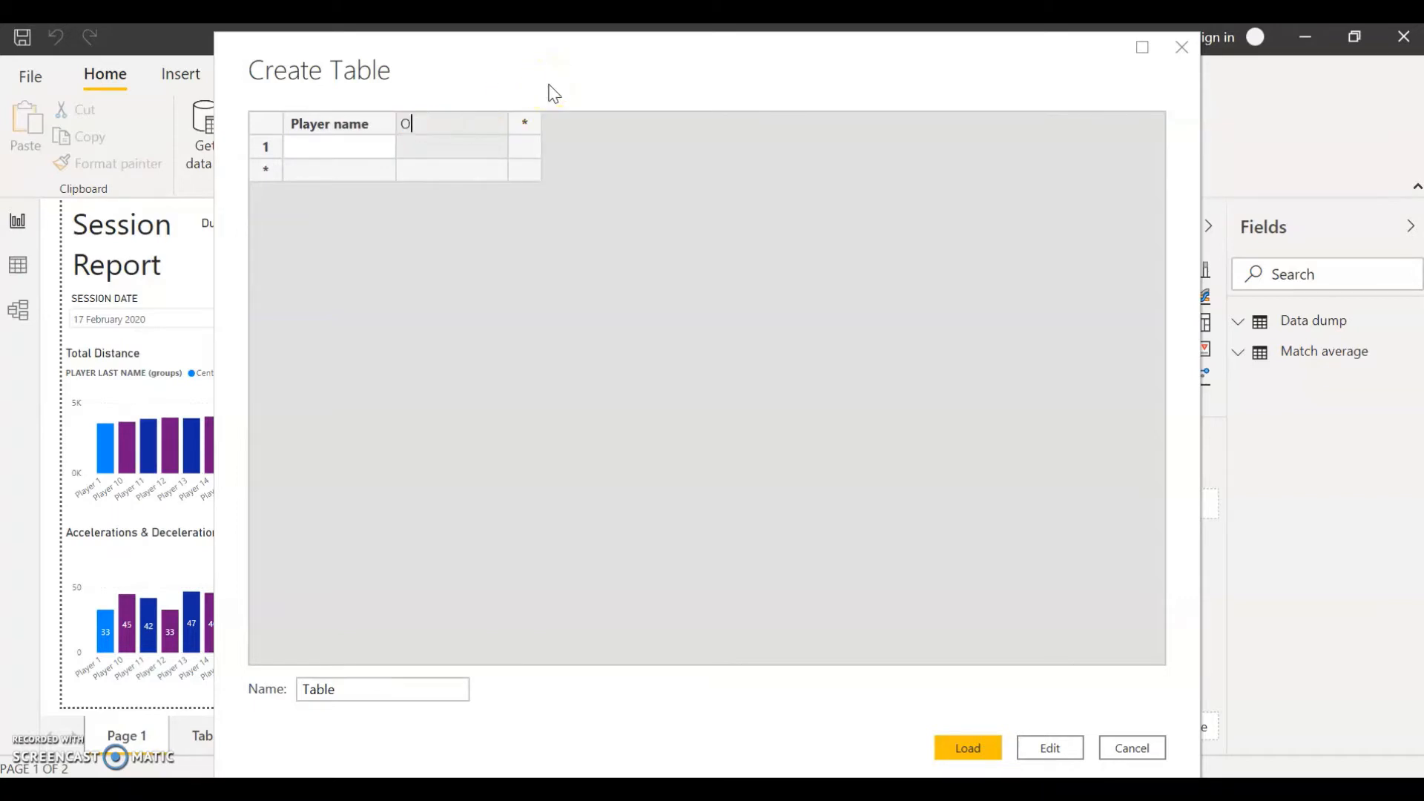
type("rder")
Fill the Player name column with Player 1 through Player 20, one per row.
left_click(368, 141)
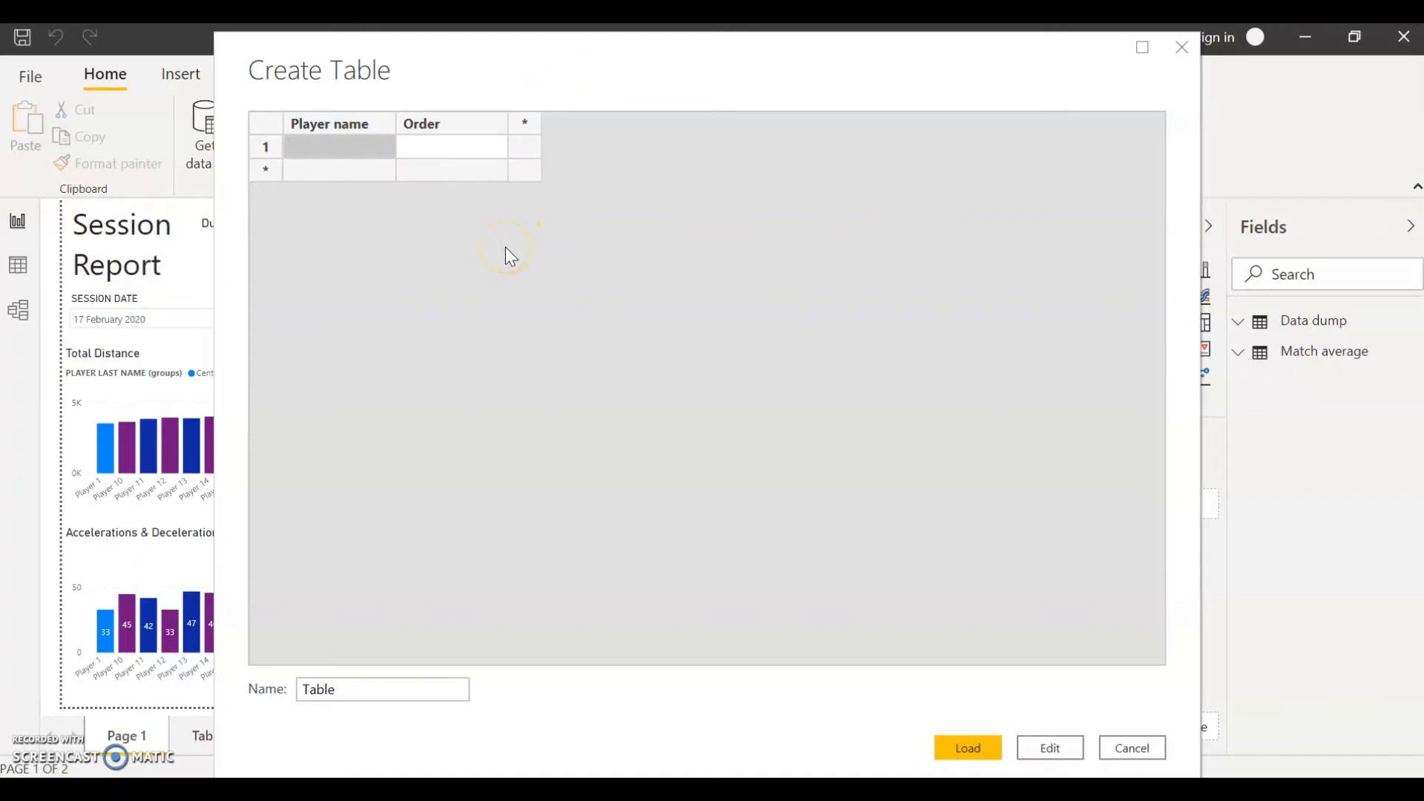
type("Player 1")
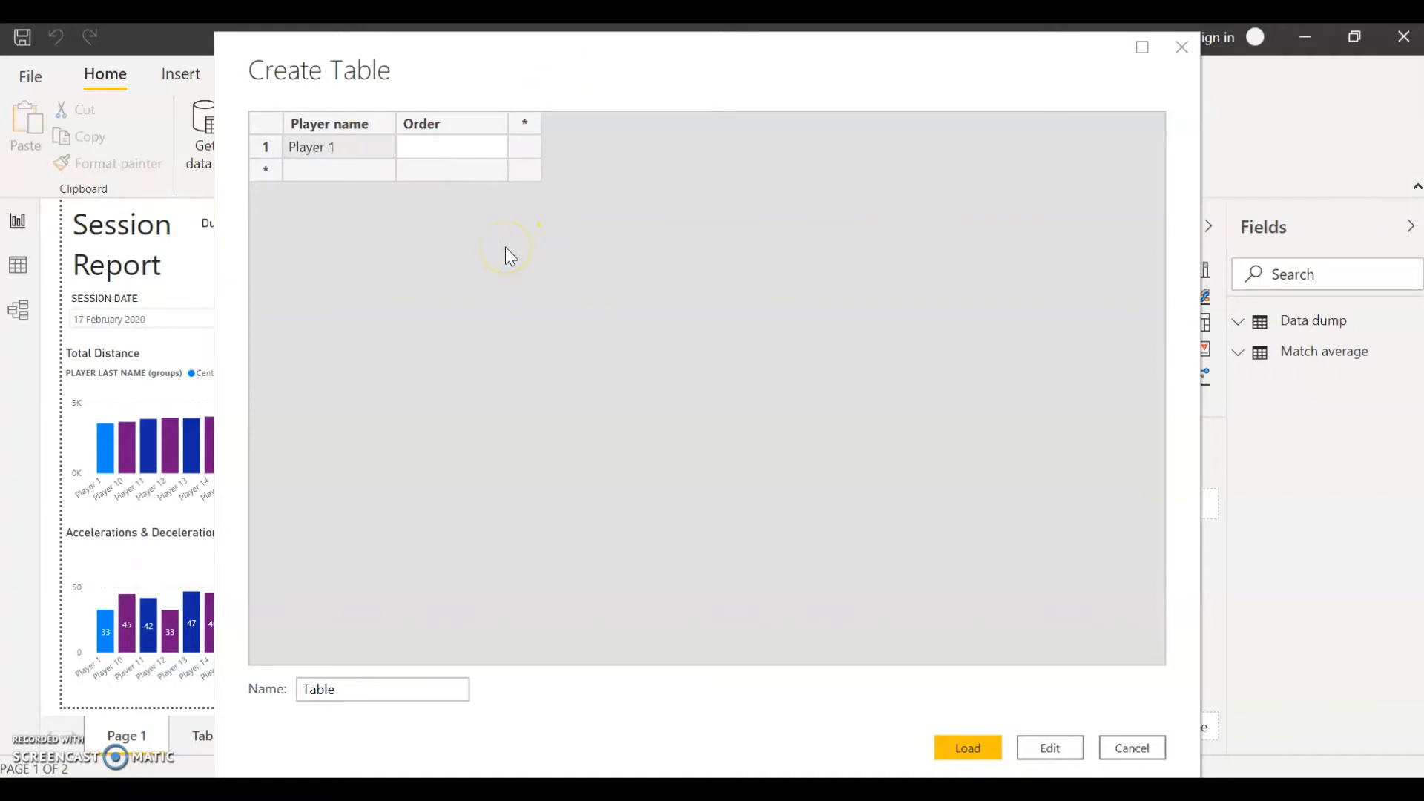
key("Return")
type("Player 2")
key("Return")
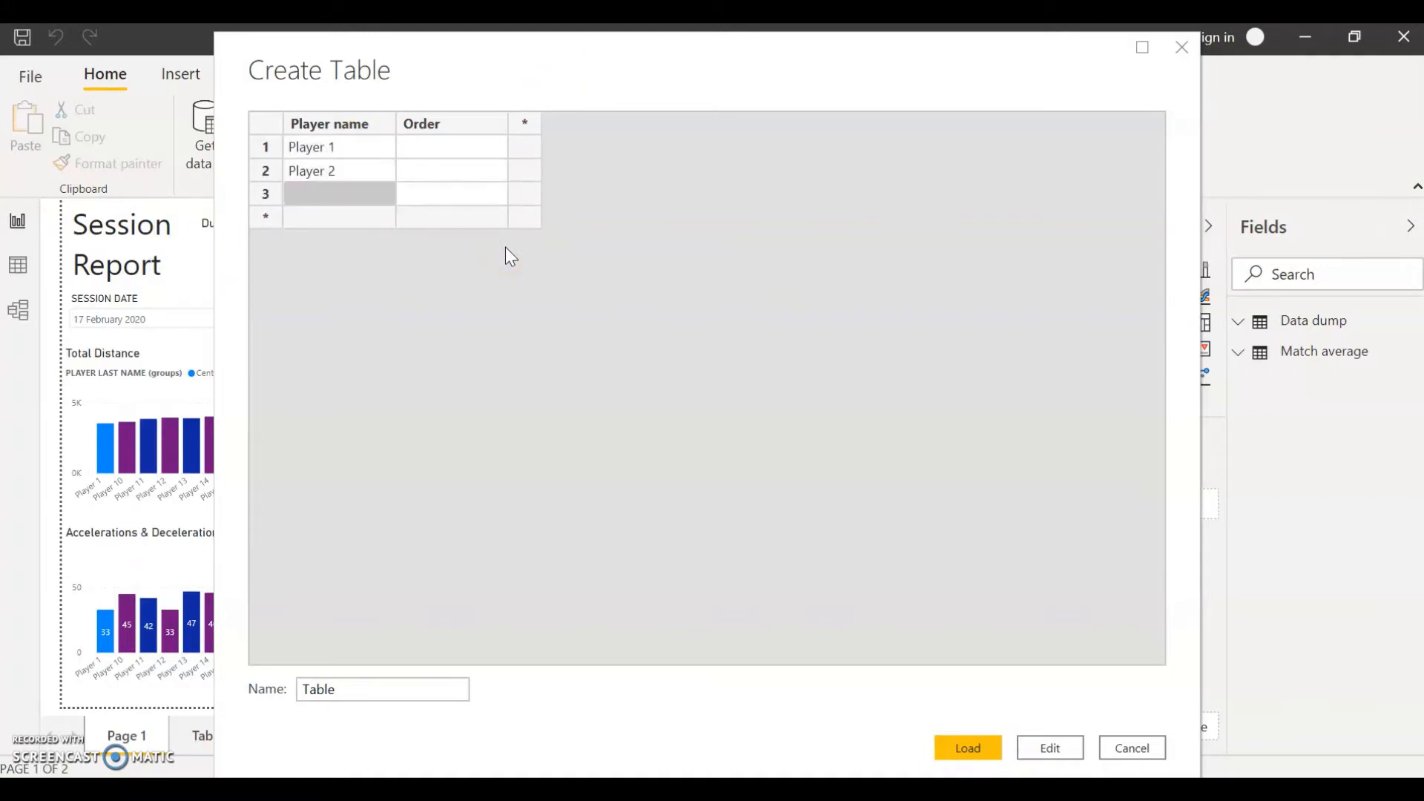
type("Player 3")
key("Return")
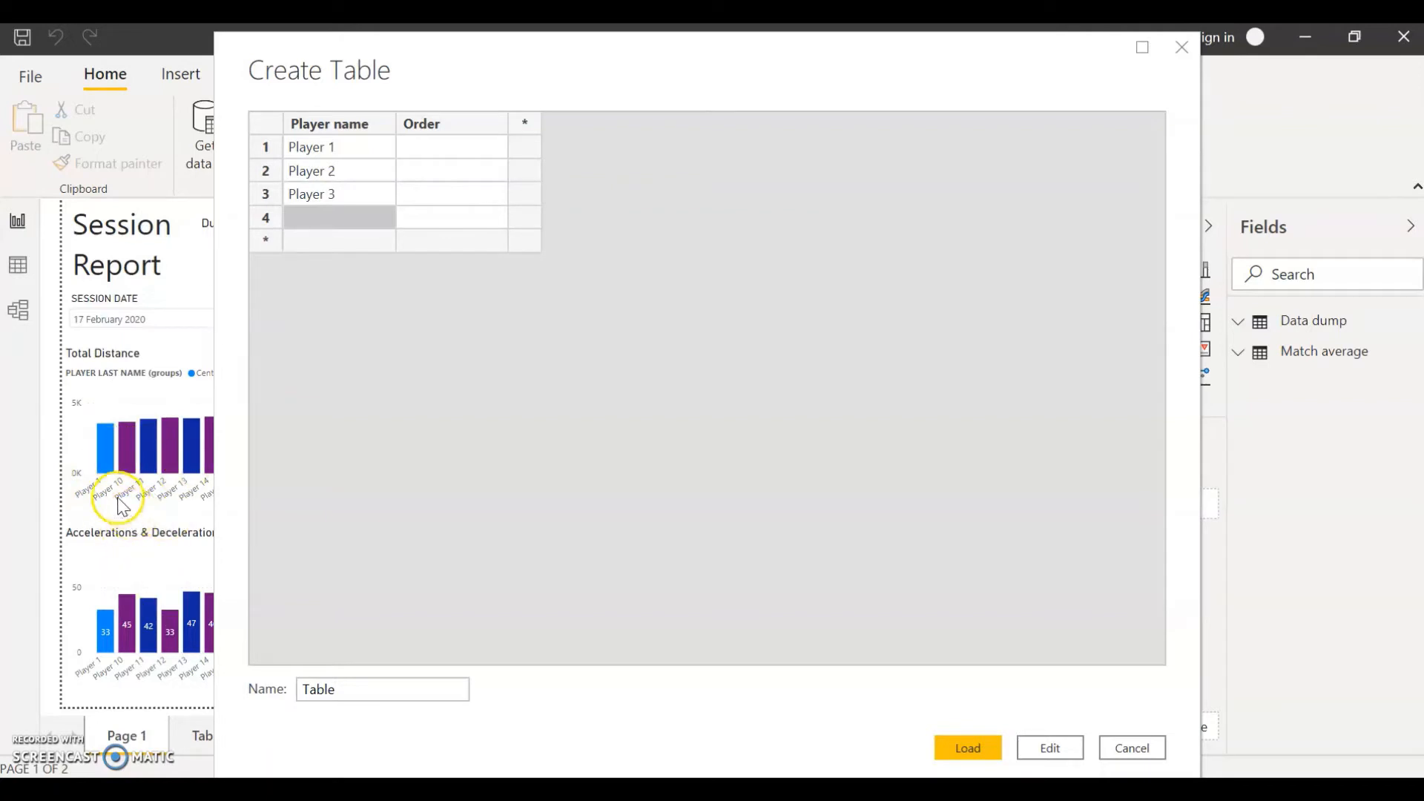
left_click(341, 217)
type("Player 4")
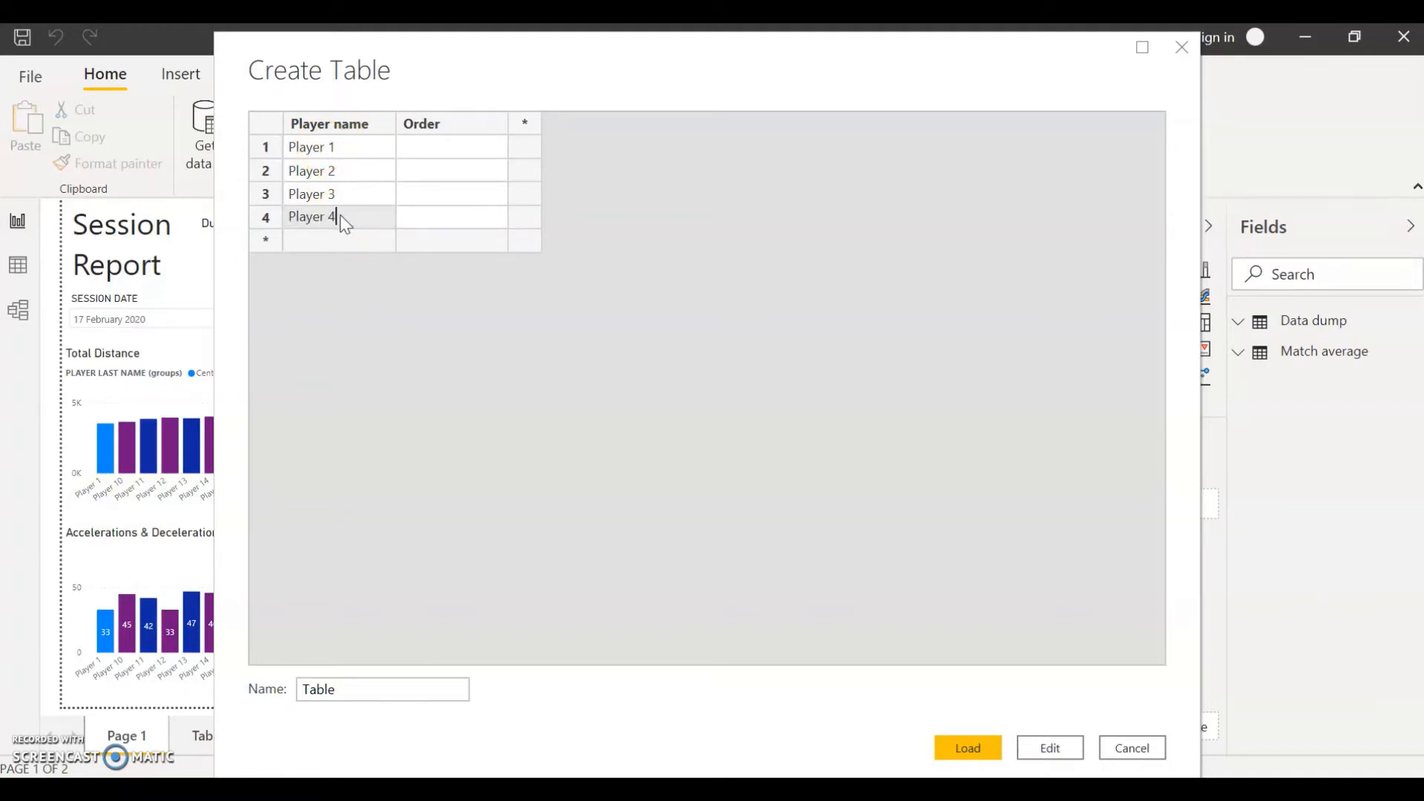
key("Return")
type("Player 5")
key("Return")
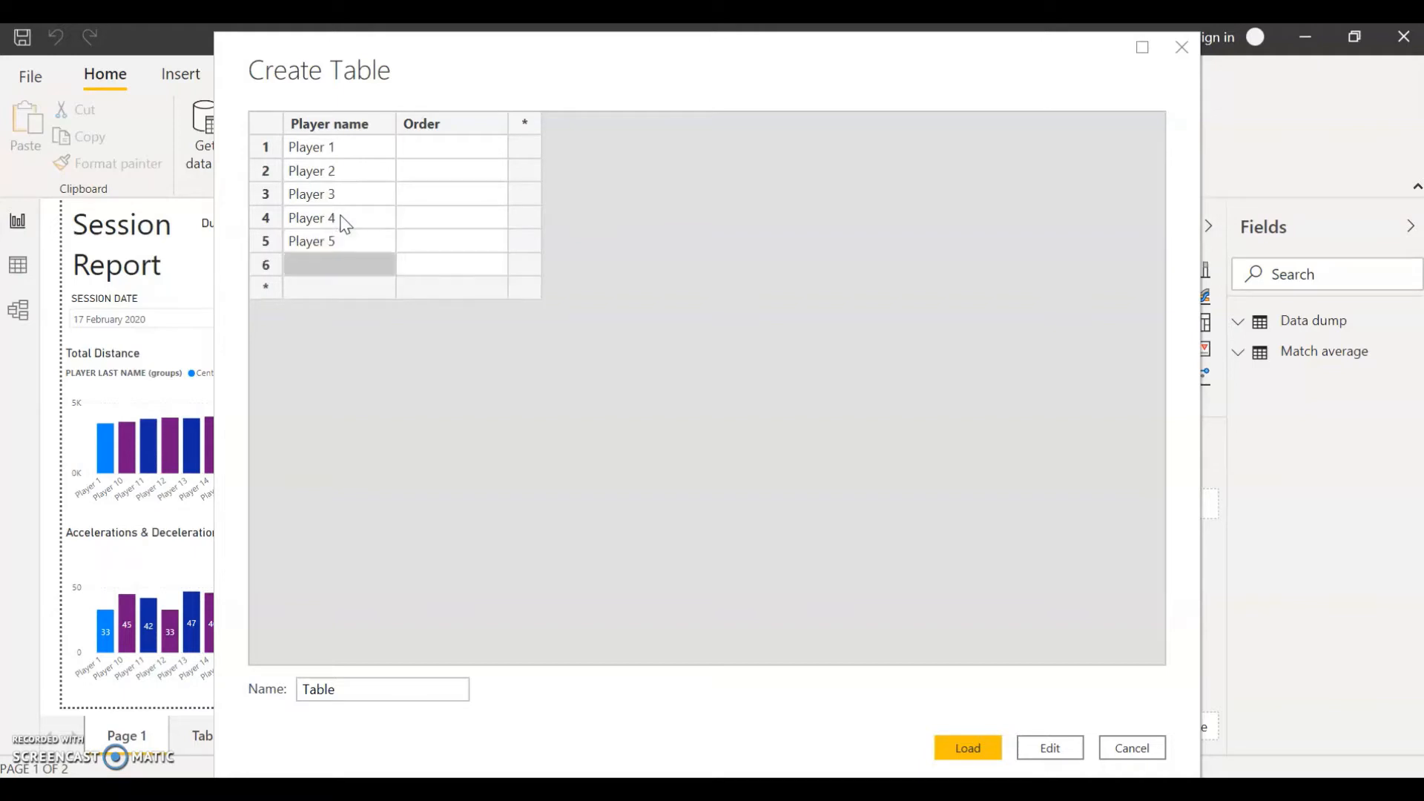
type("Player 6 Player 7 Player 8 Player 9 Player 10 Player 11 Player 12 Player 13 Player 14 Player 15 Player 16 Player 17 Player 18 Player 19 Player 20")
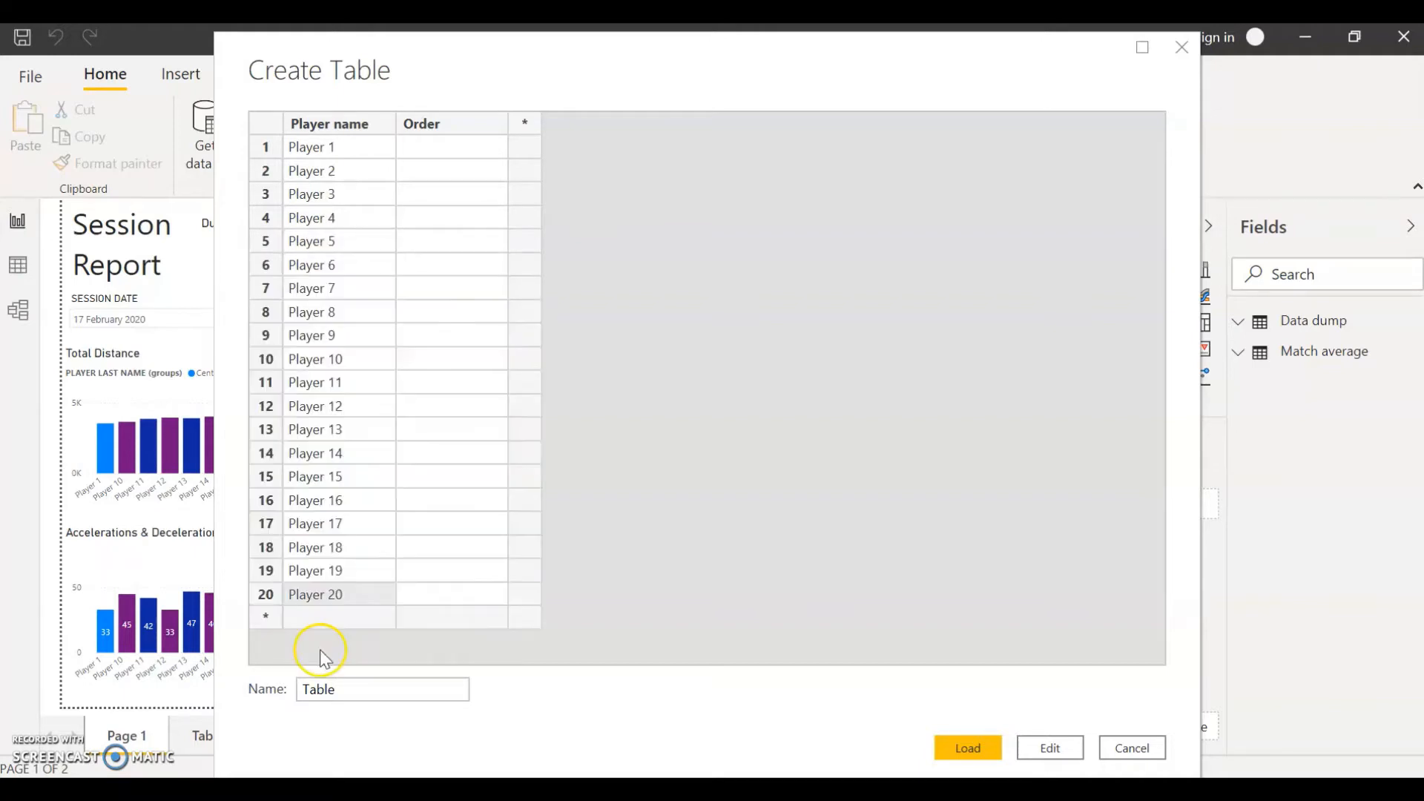
Number the odd-numbered players from Player 1 to Player 19 in the Order column with 1 to 10 in sequence.
left_click(467, 154)
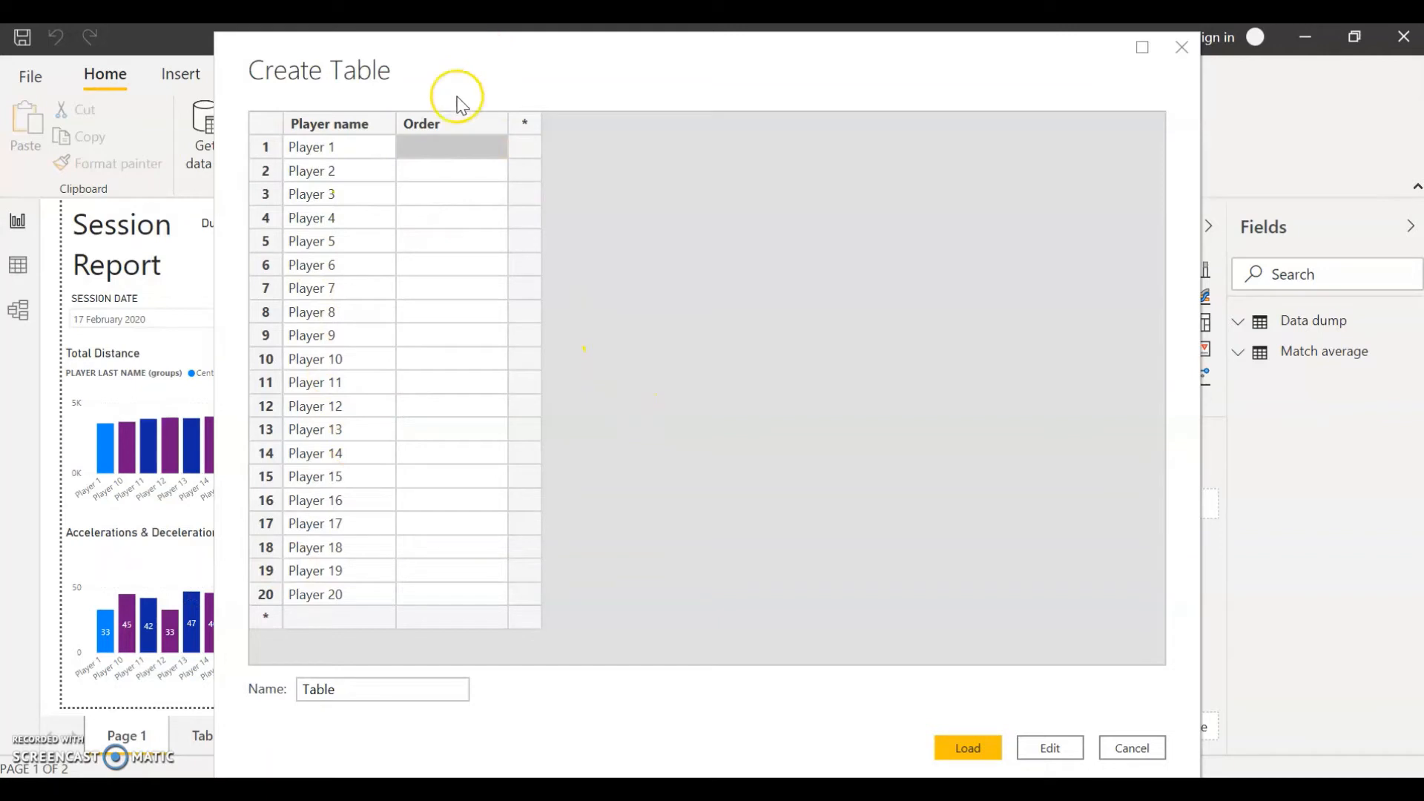
left_click_drag(524, 57, 818, 100)
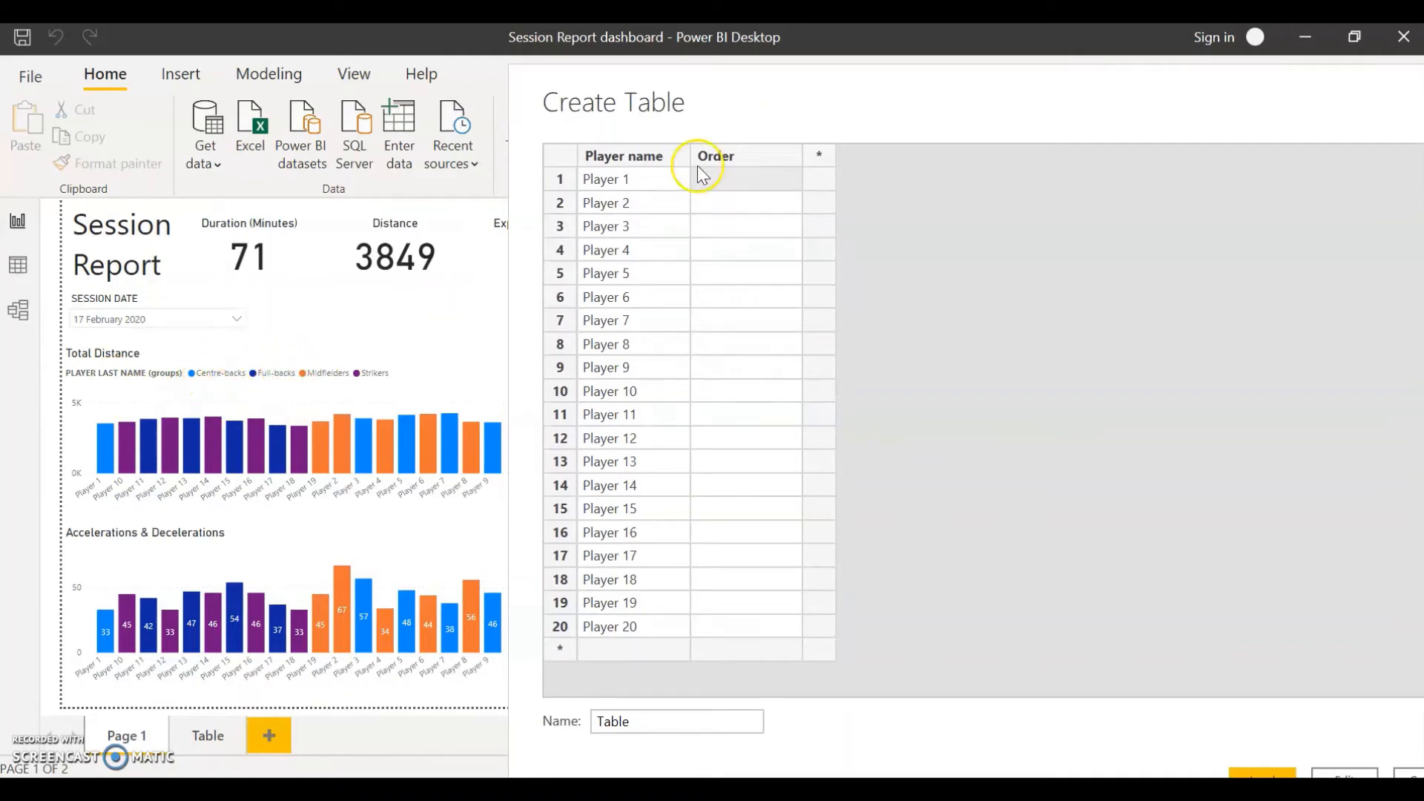
left_click_drag(892, 102, 625, 59)
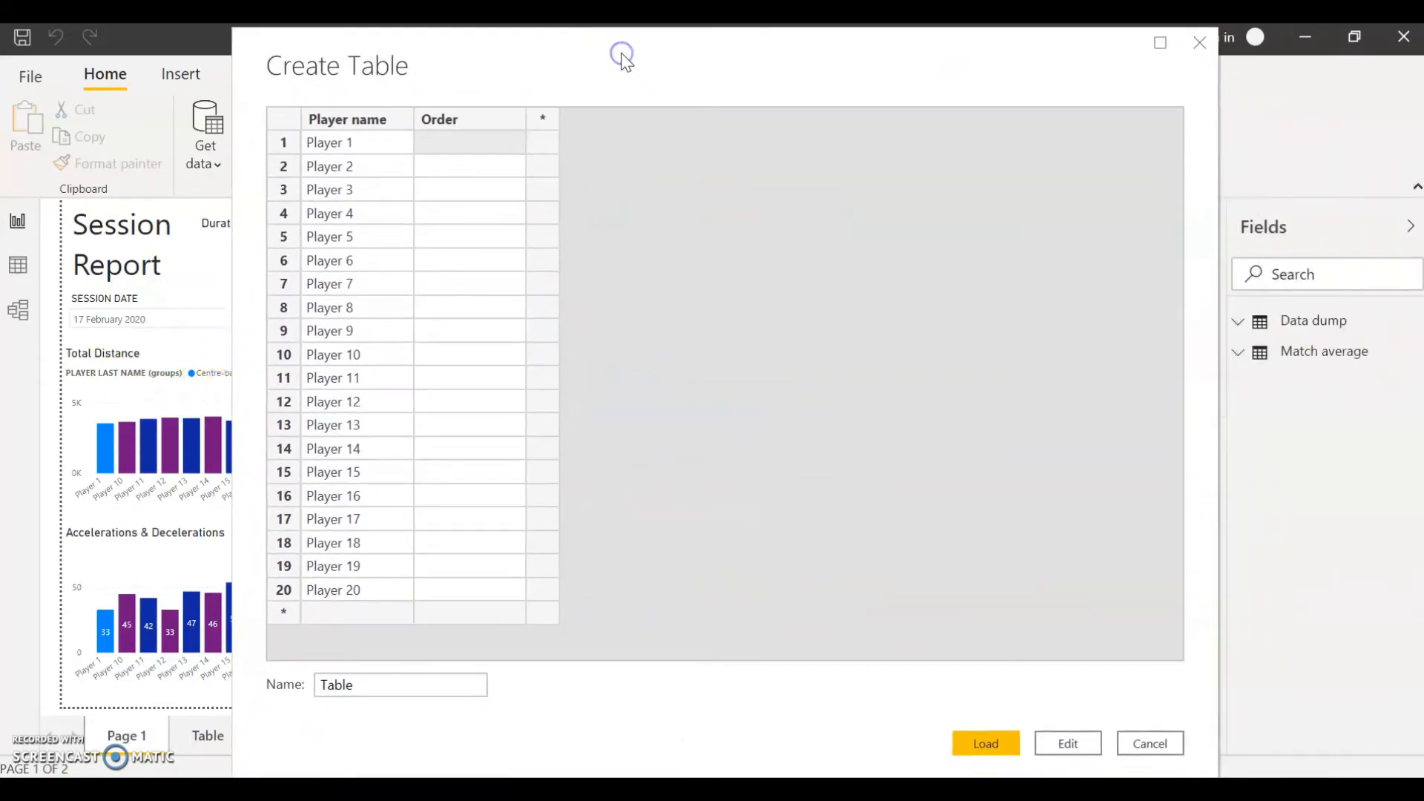
left_click(484, 184)
left_click(472, 148)
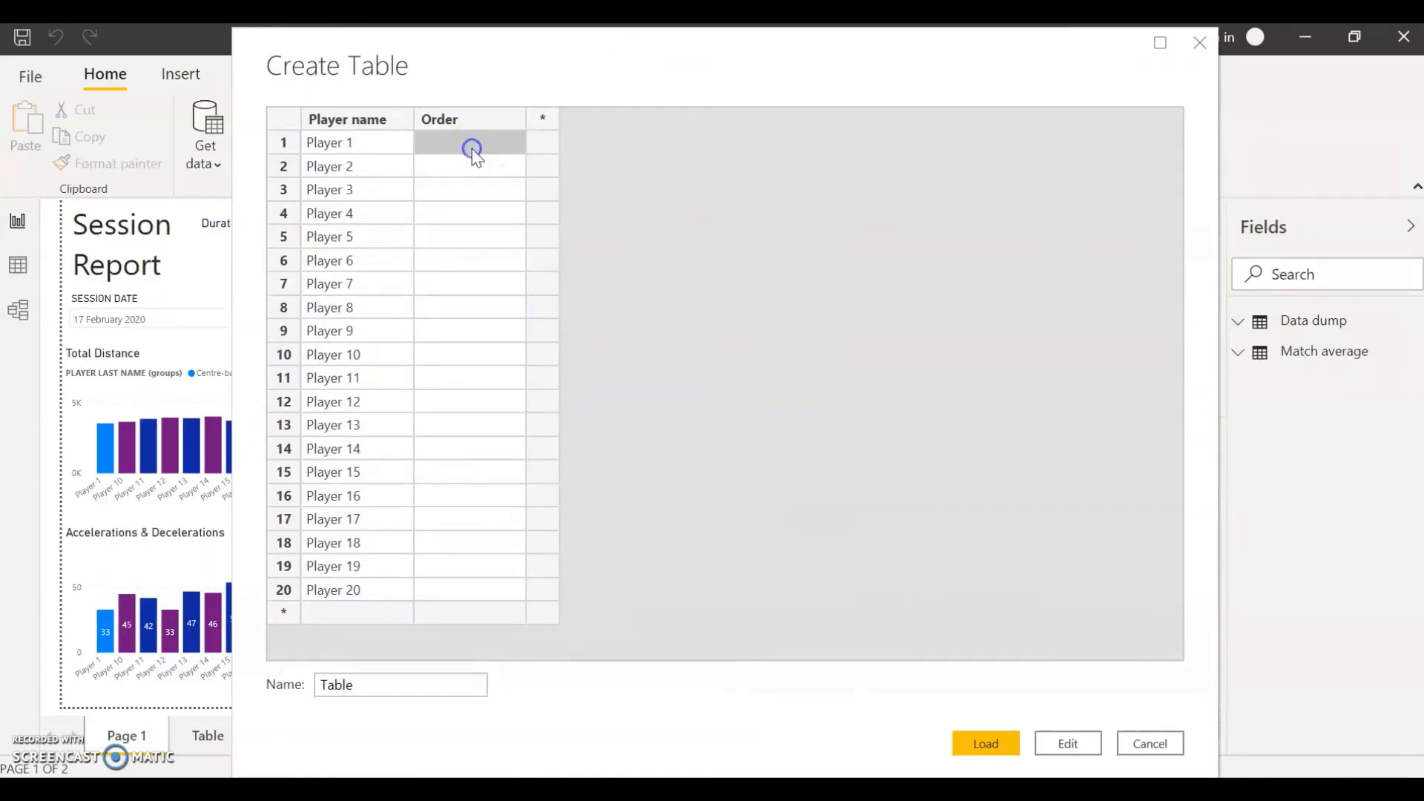
type("1")
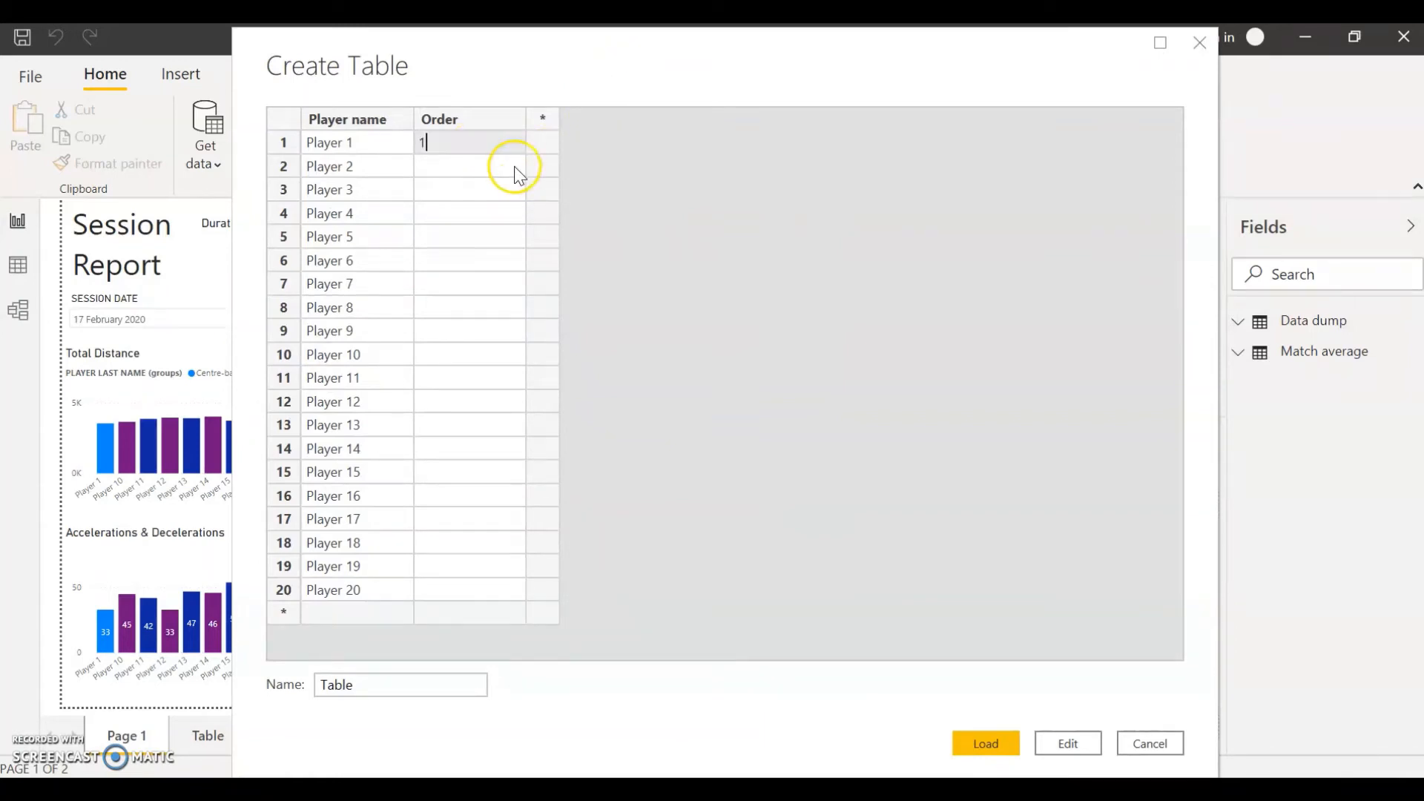
left_click(489, 191)
type("2")
left_click(466, 236)
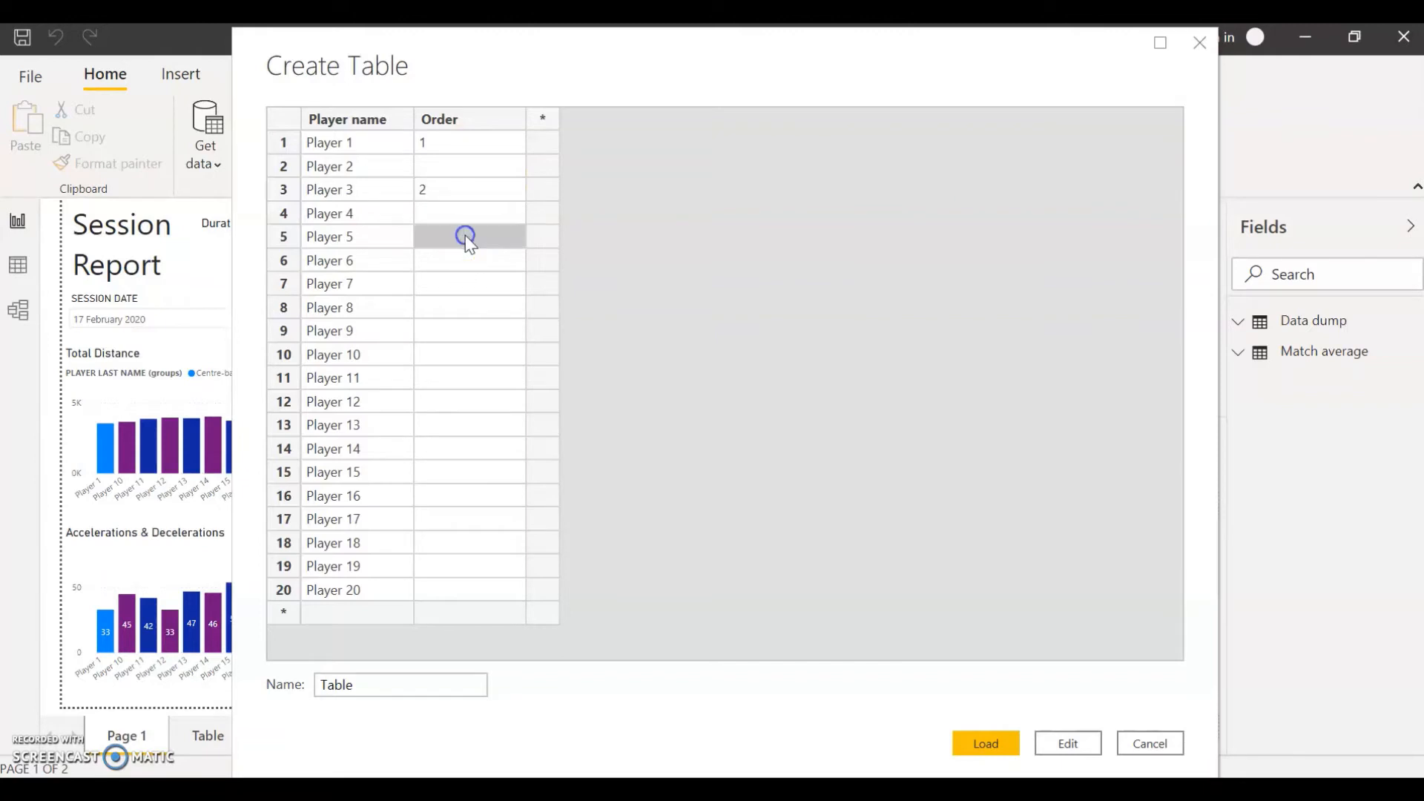
type("3")
left_click(450, 288)
type("4")
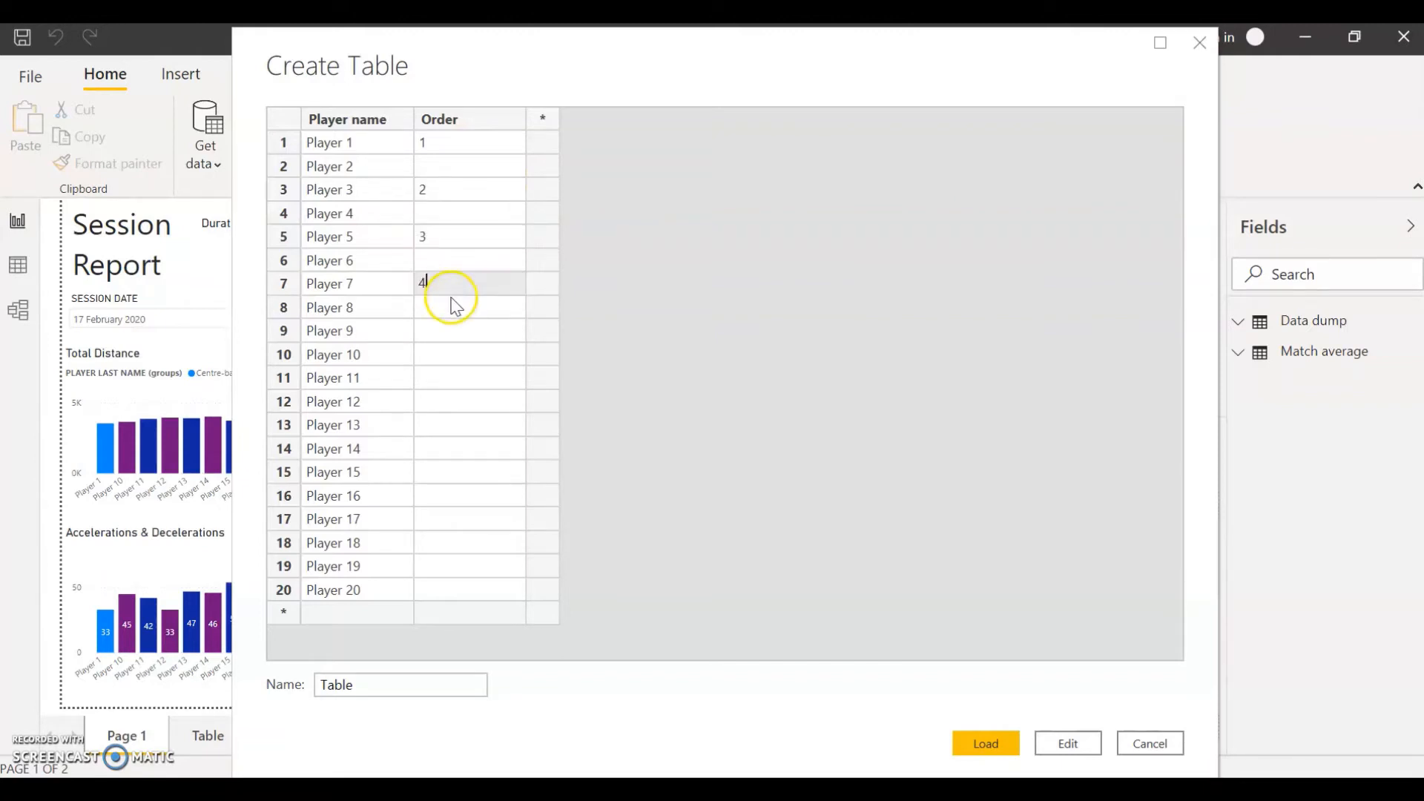
left_click(469, 332)
type("5")
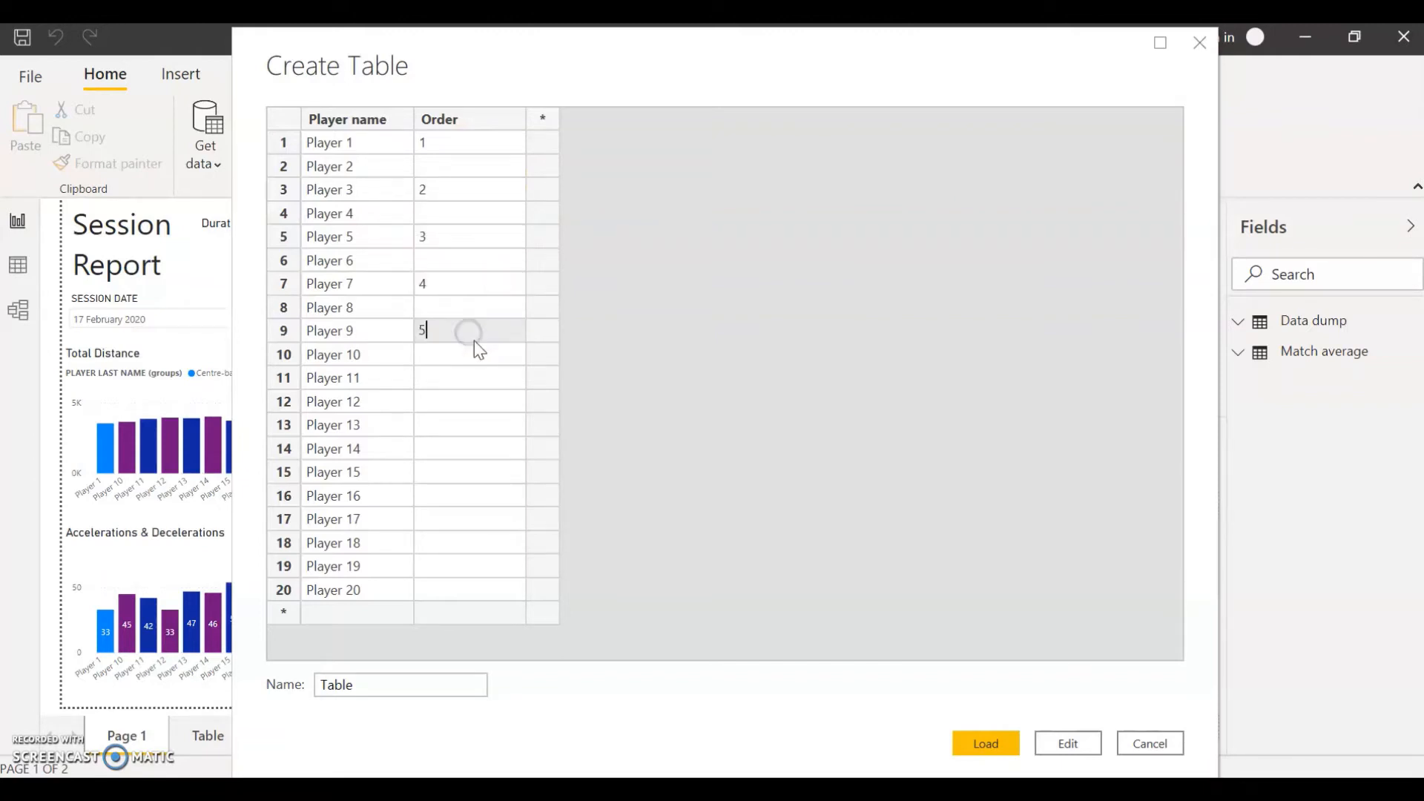
left_click(481, 378)
type("6")
left_click(469, 429)
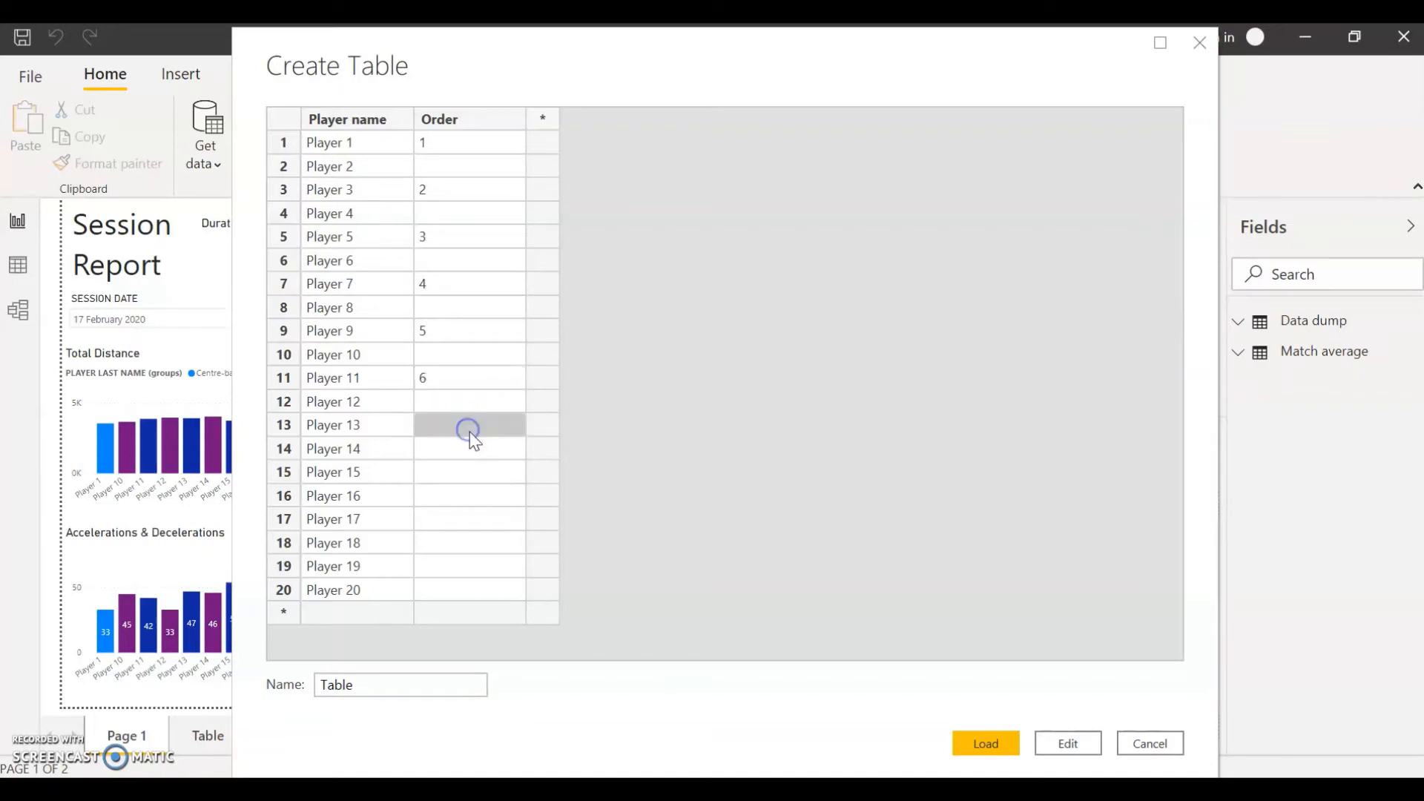
type("7")
left_click(475, 471)
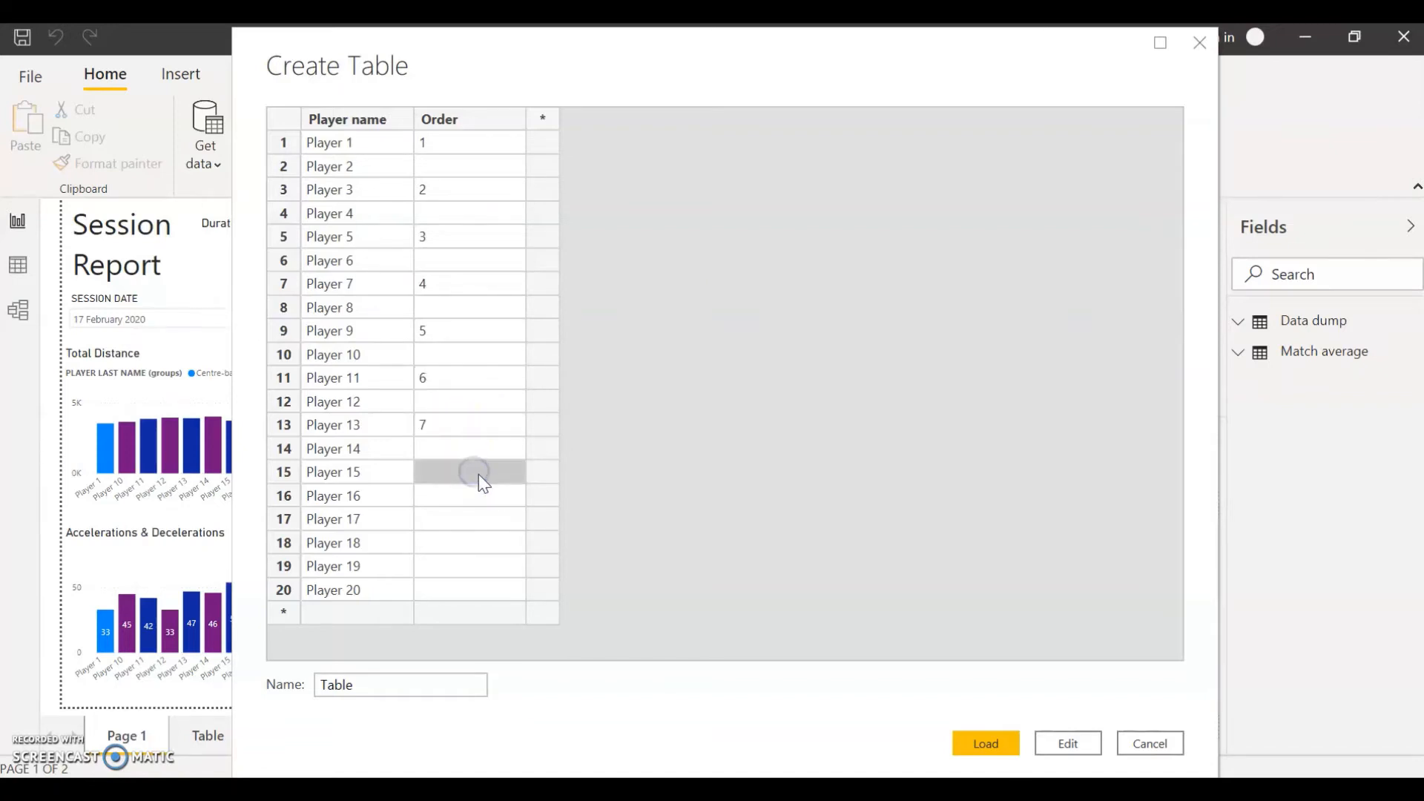
type("8")
left_click(473, 518)
type("9")
left_click(474, 567)
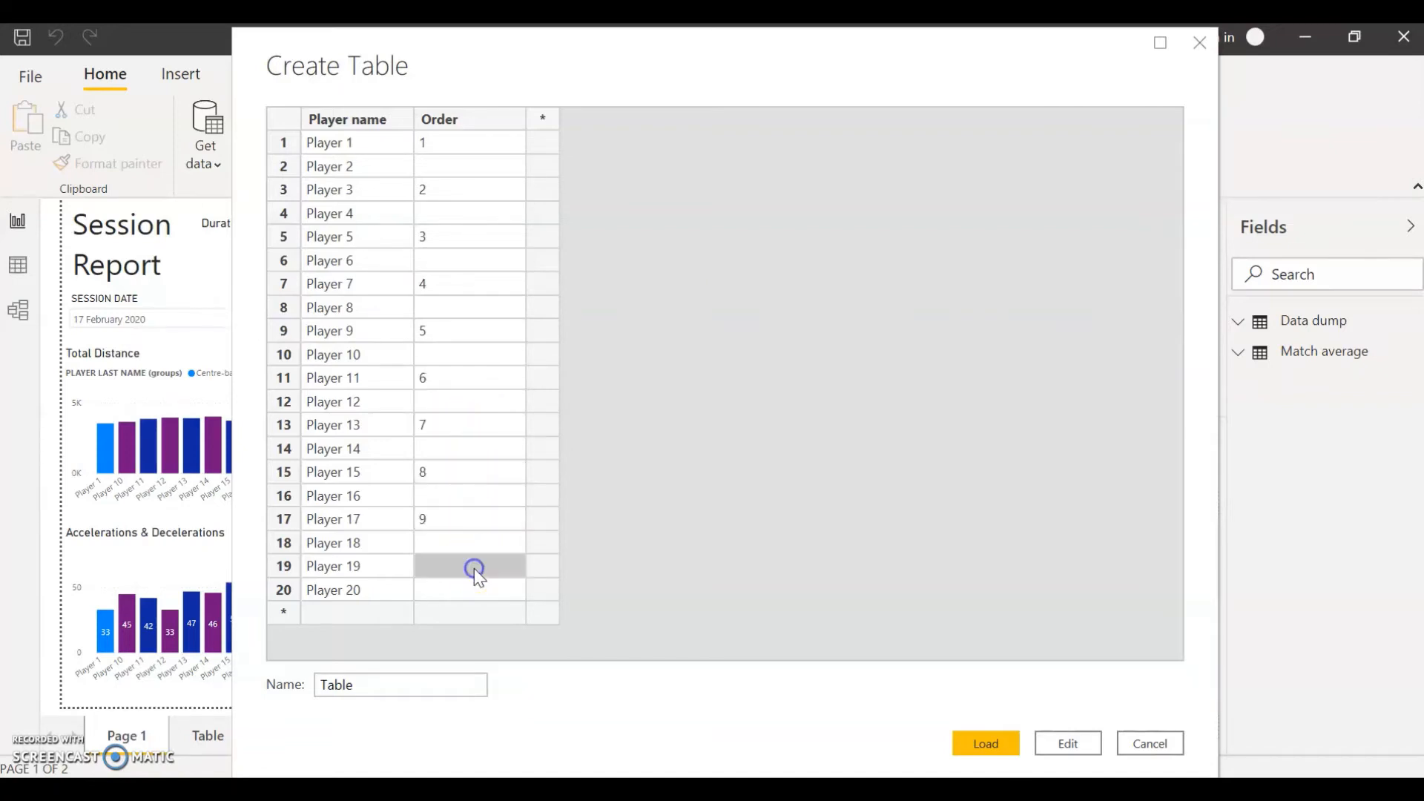
type("10")
Complete the Order column with 11 to 20 for the even-numbered players in sequence and load the table into the report.
left_click(726, 516)
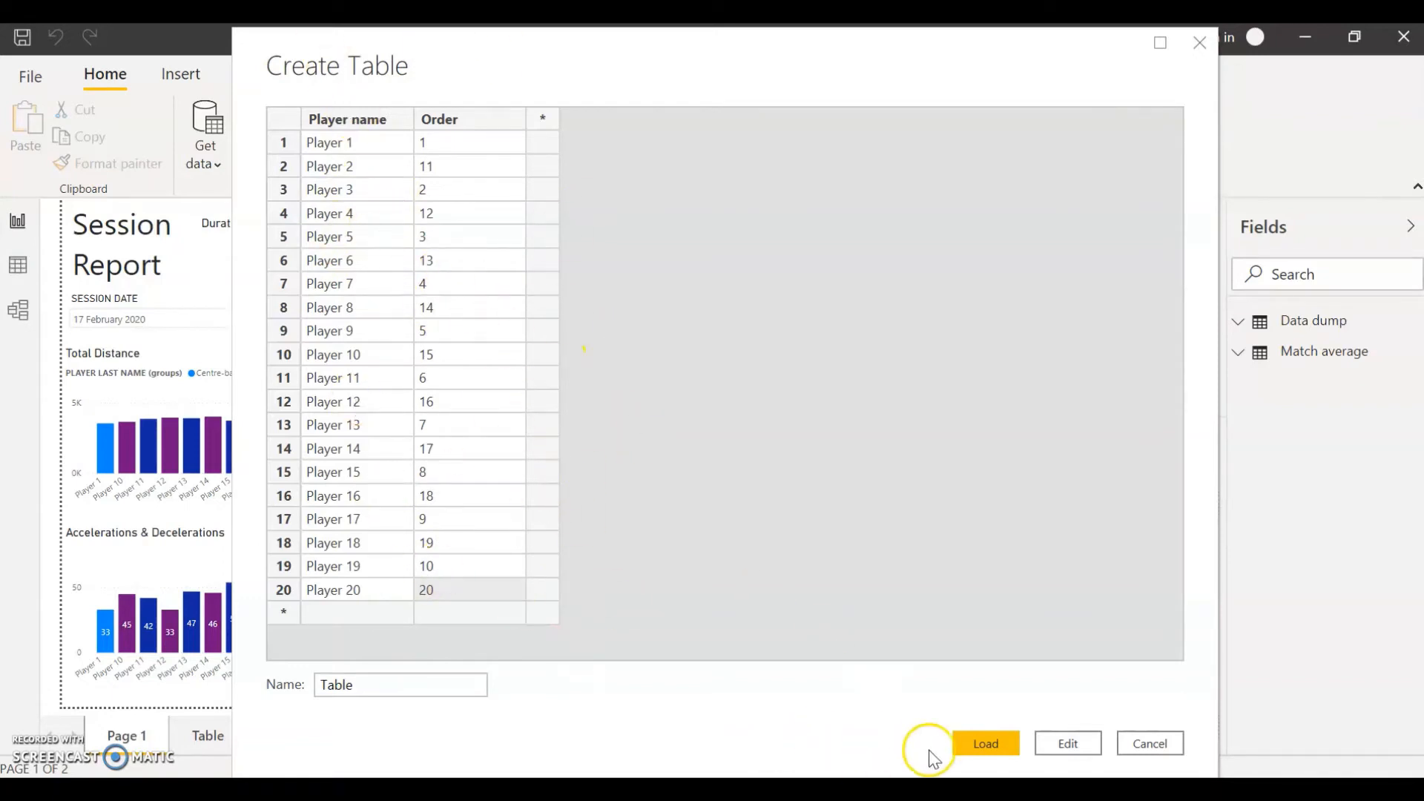
left_click(971, 745)
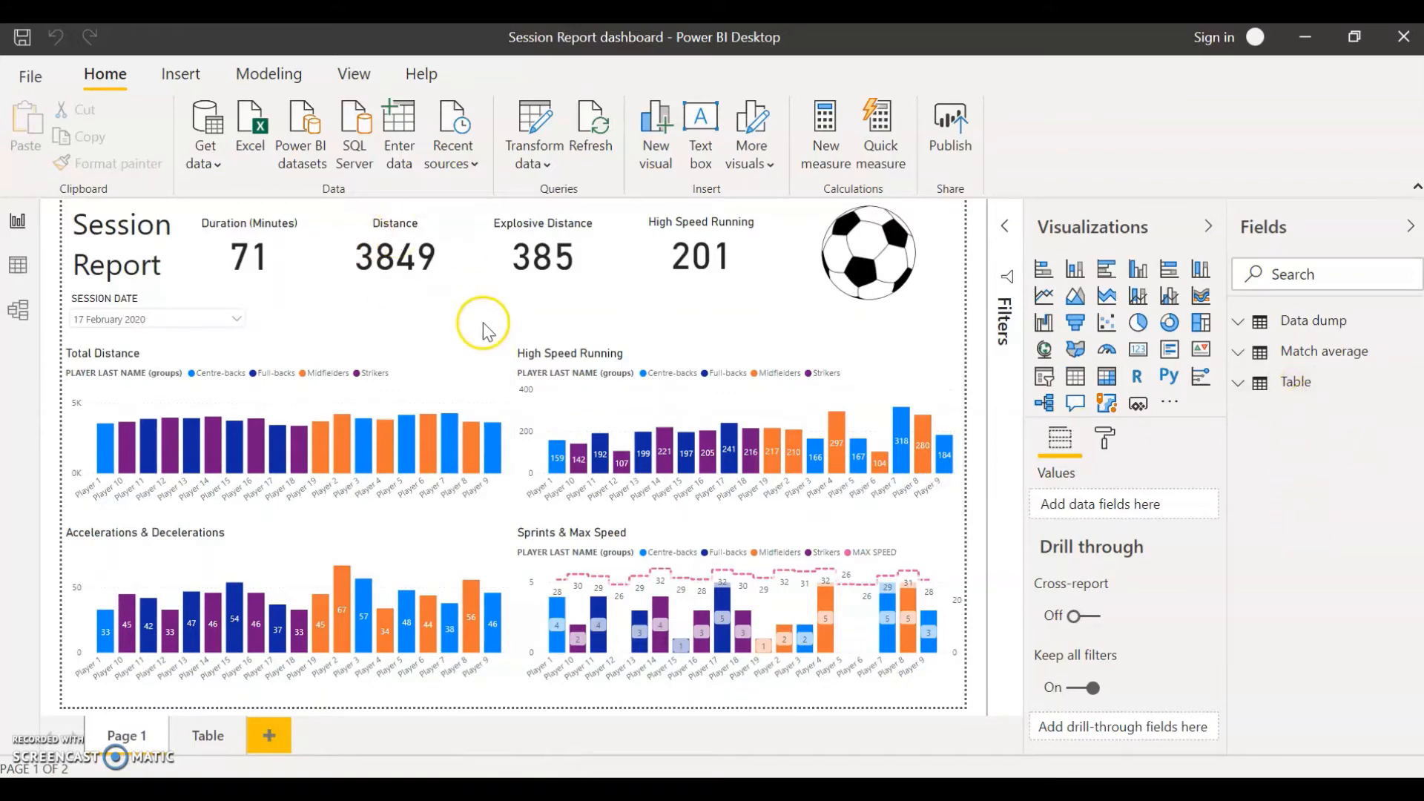
Display the data model with the properties pane collapsed and shift the new Table slightly within the diagram.
left_click(19, 315)
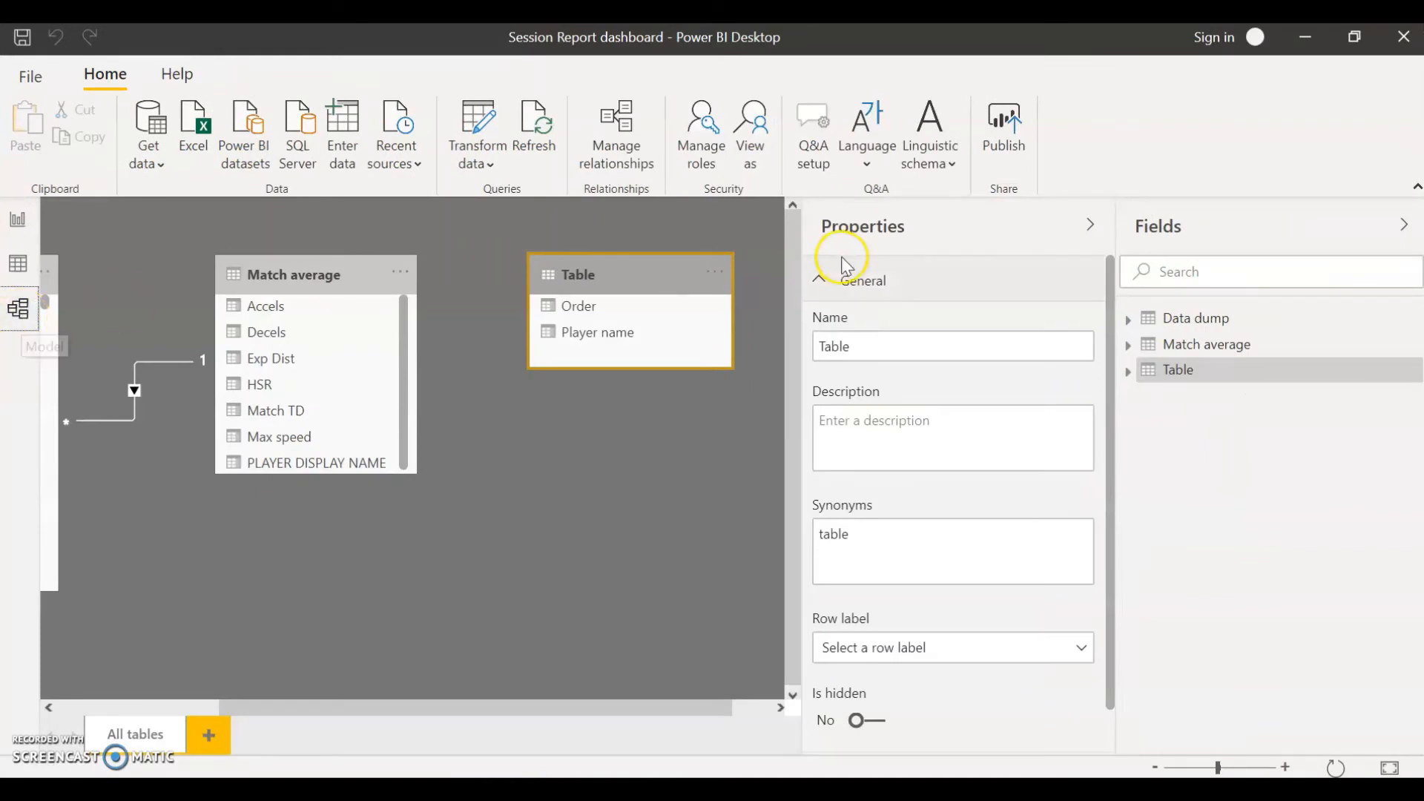
left_click(1088, 225)
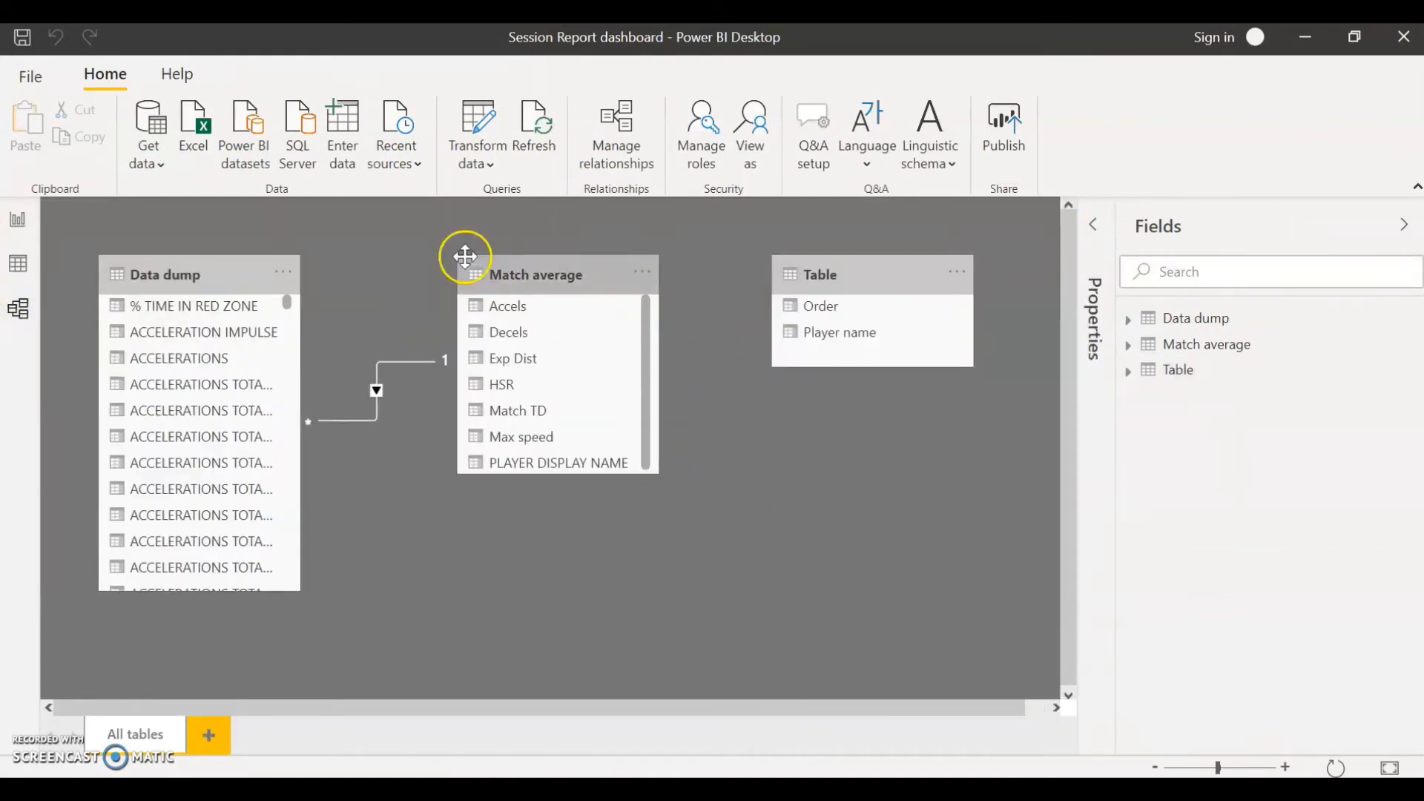
left_click(825, 263)
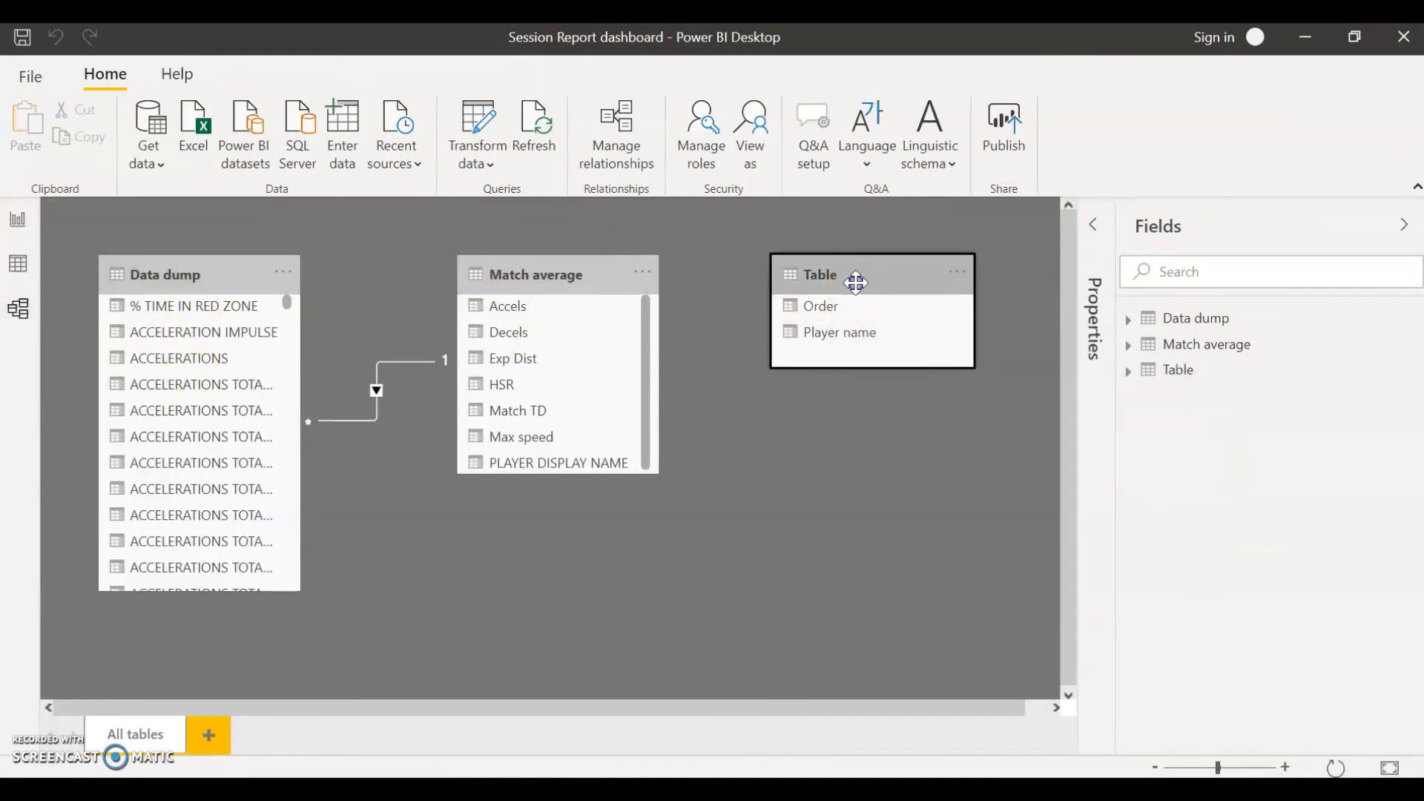
left_click_drag(857, 282, 846, 297)
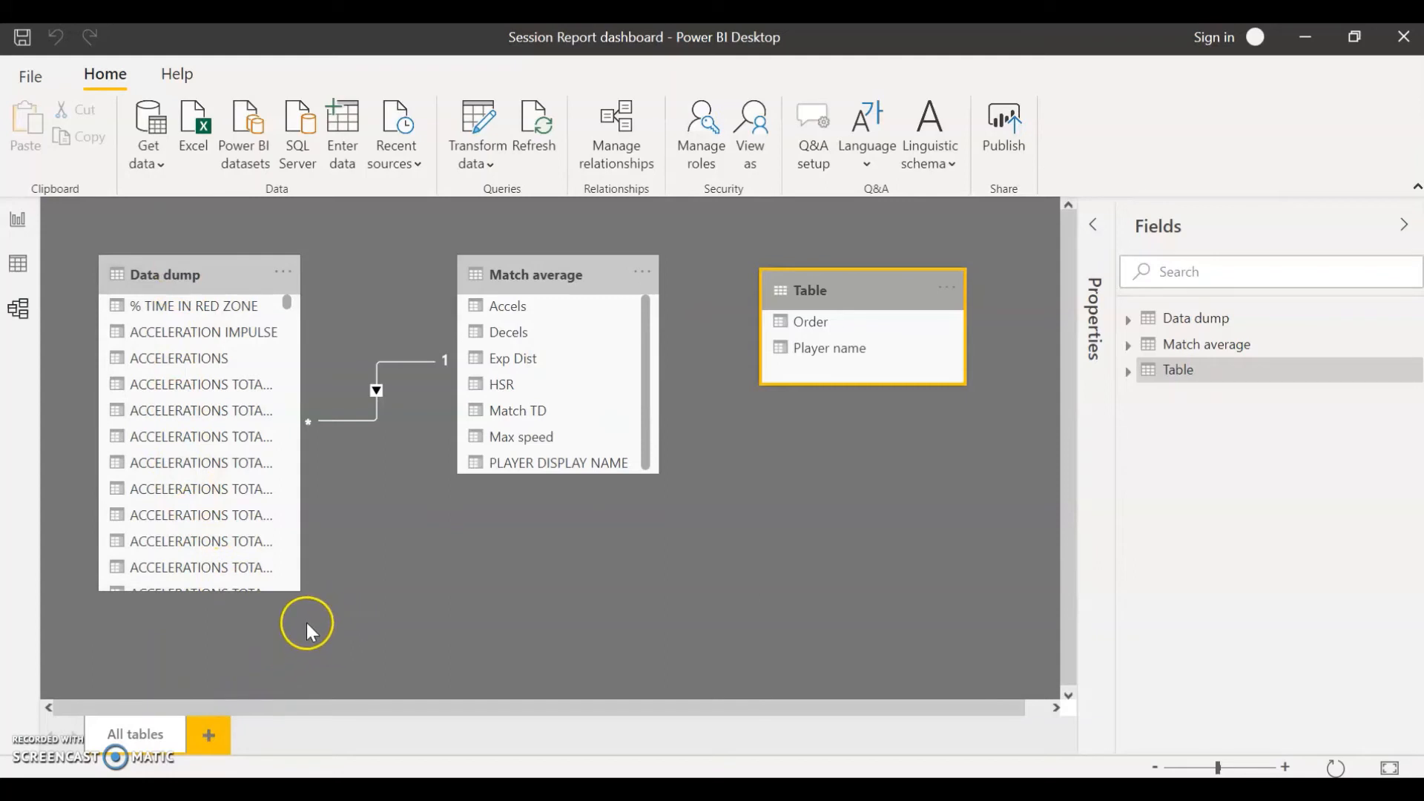
left_click(763, 604)
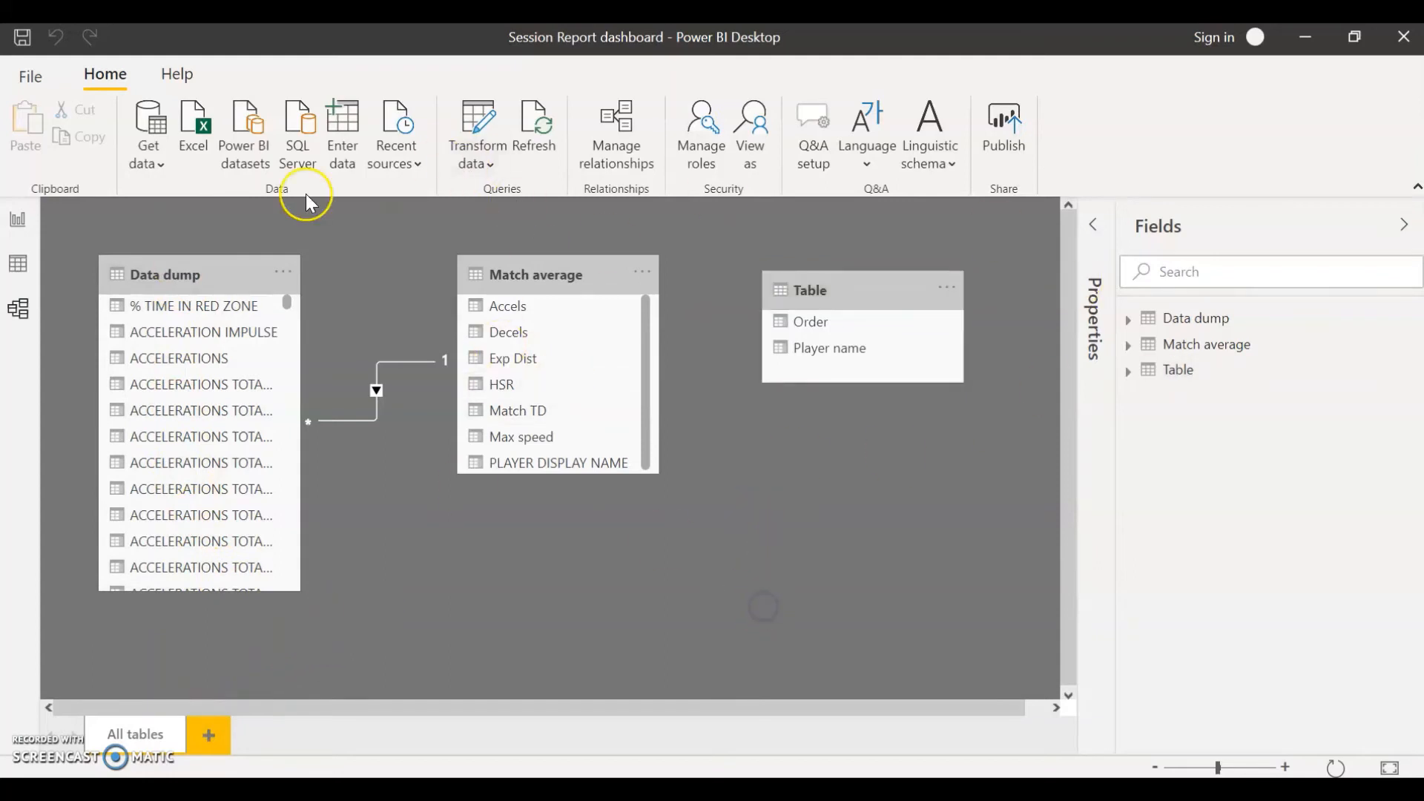
Start a new relationship between the Data dump table and the player order table named Table.
left_click(635, 136)
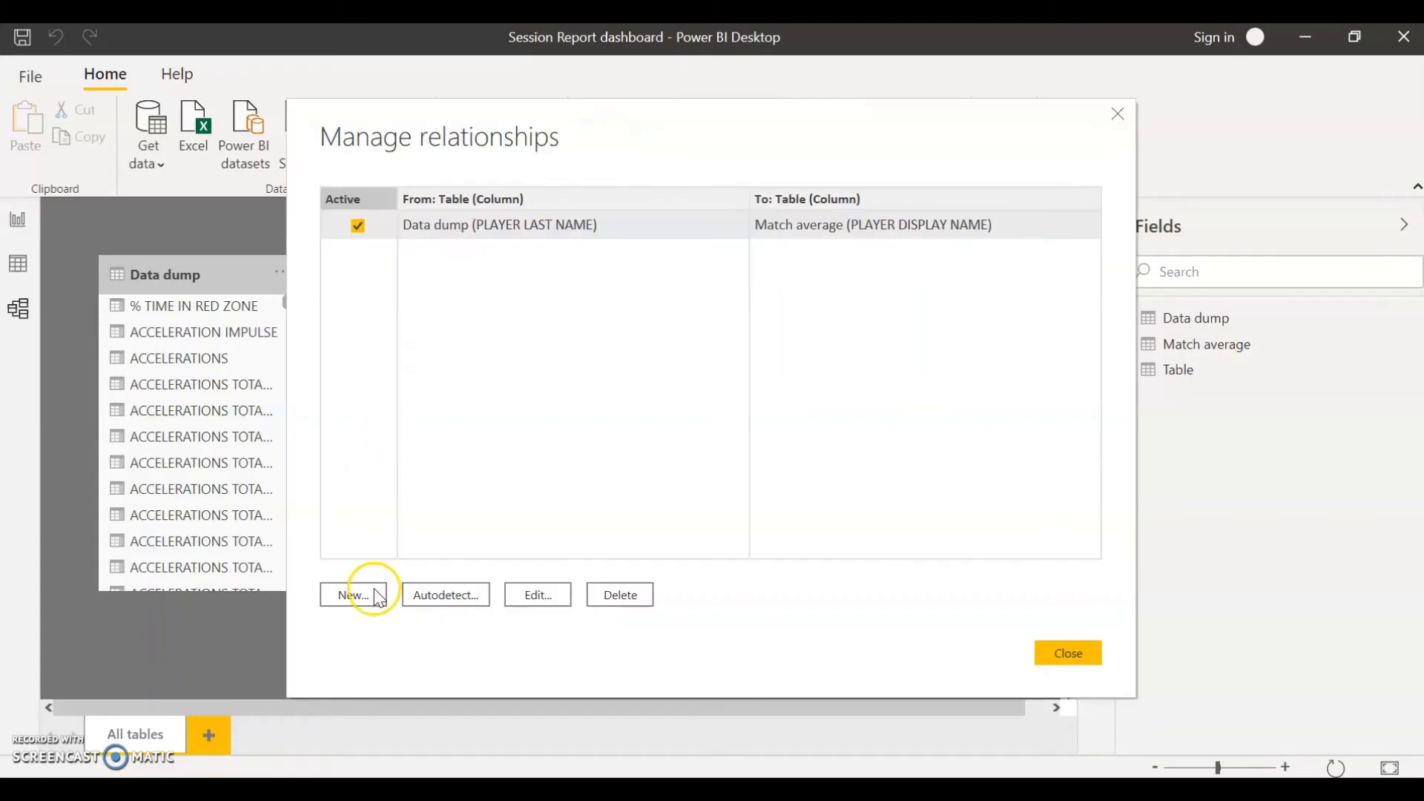
left_click(376, 597)
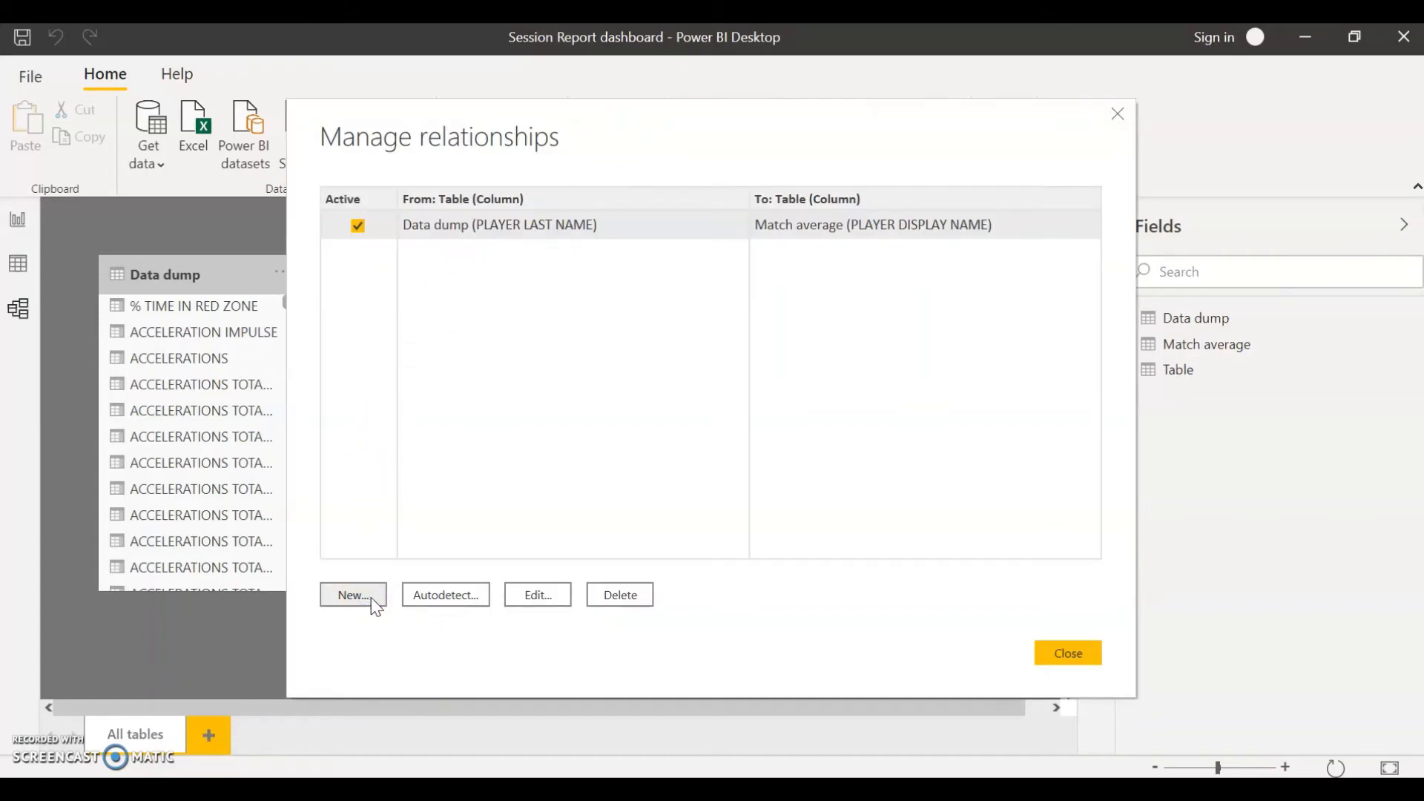
left_click(375, 605)
left_click(470, 206)
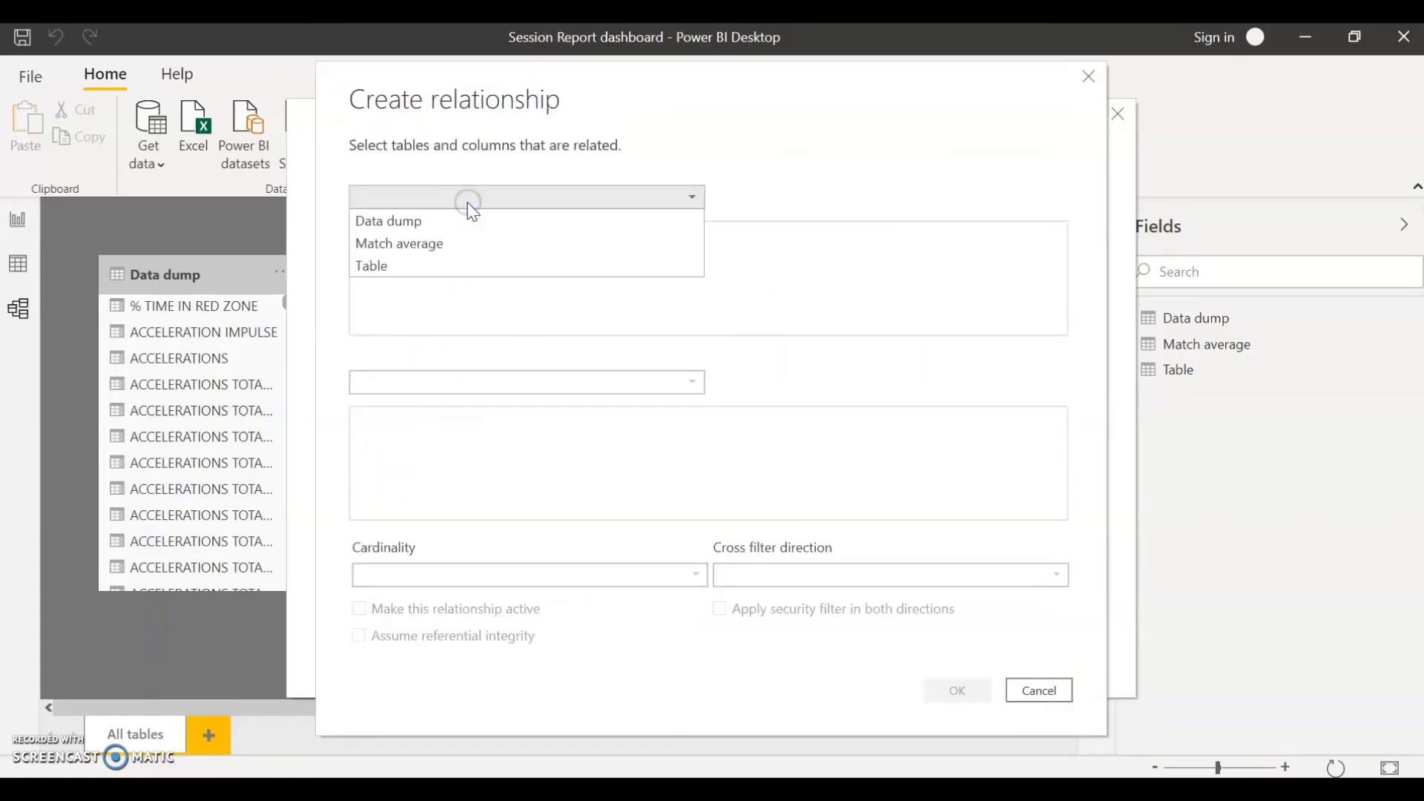
left_click(426, 223)
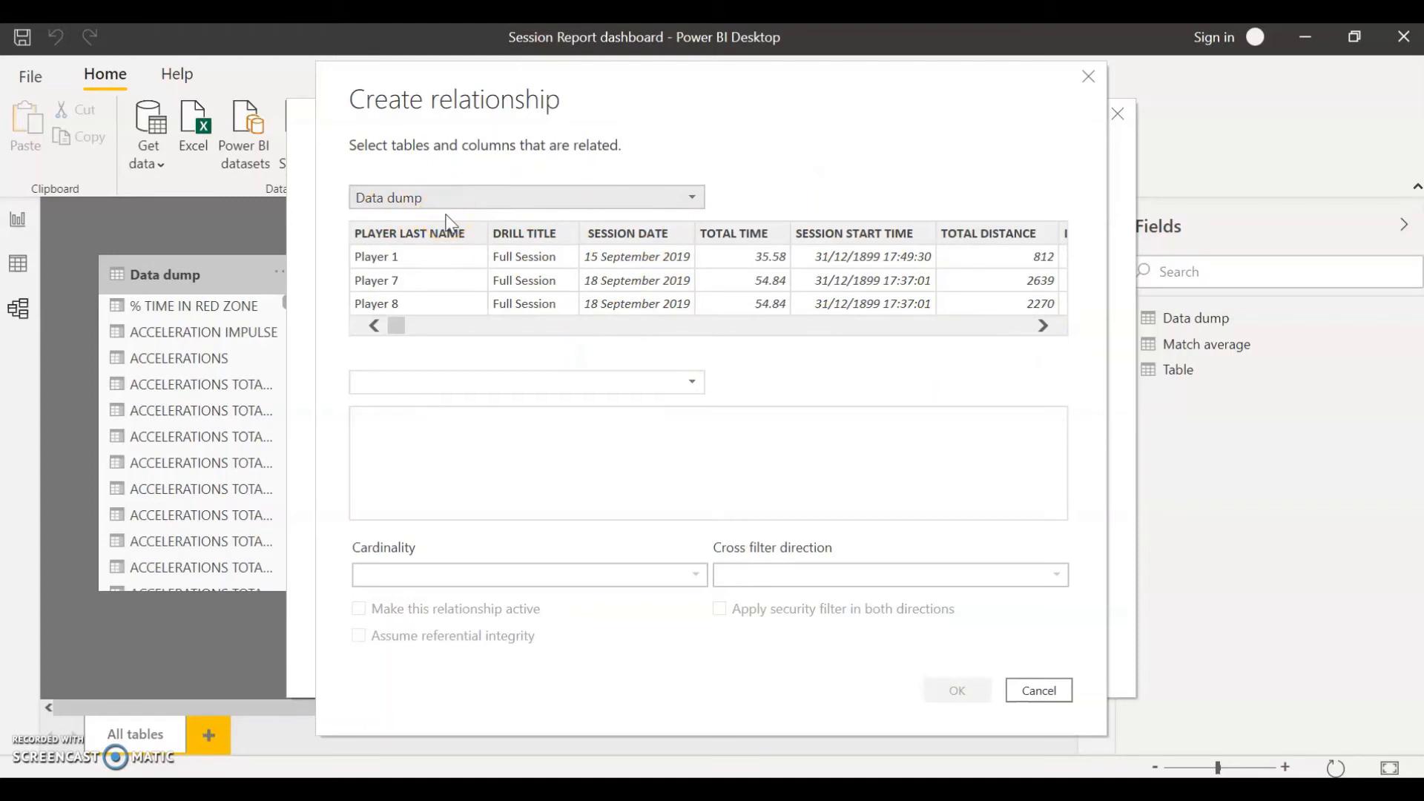
left_click(456, 393)
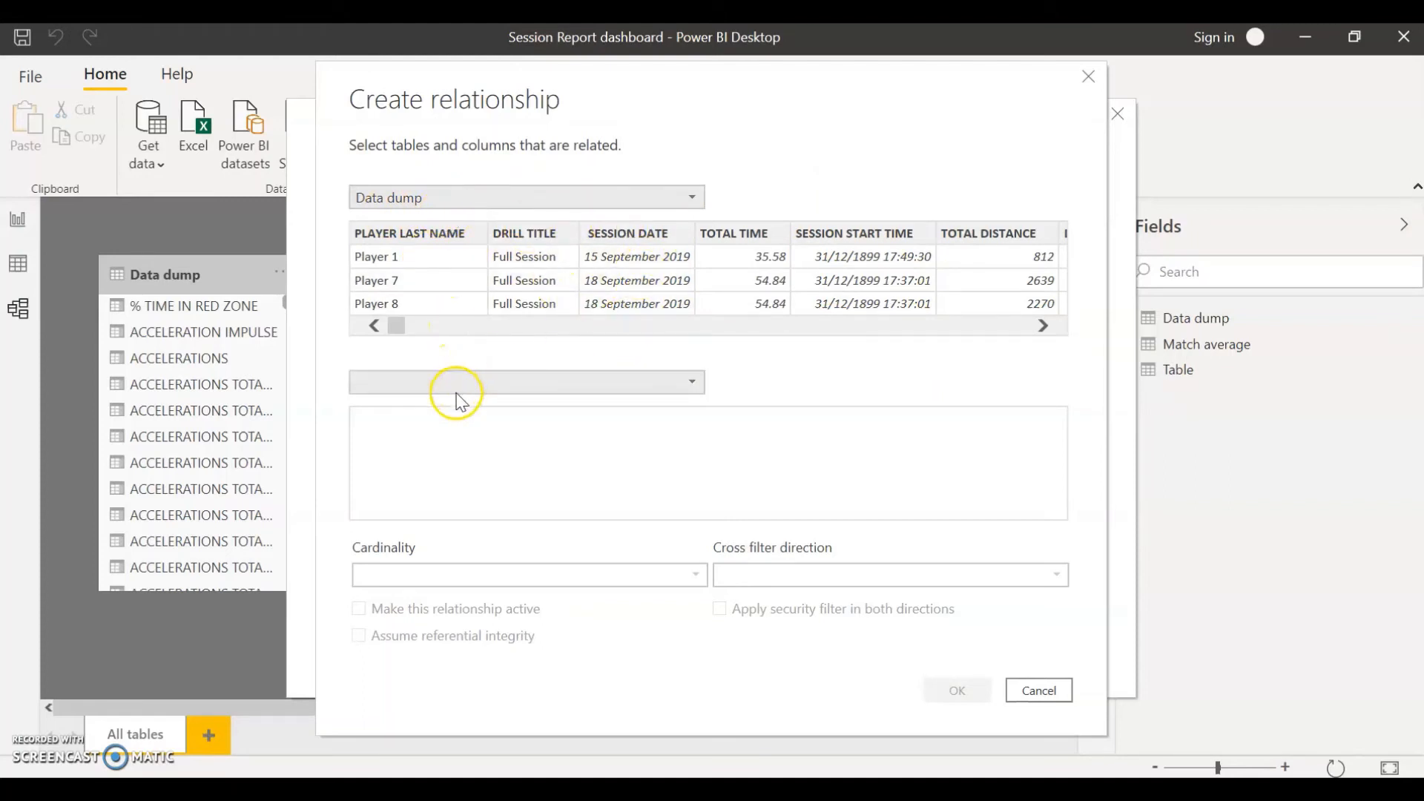
left_click(459, 392)
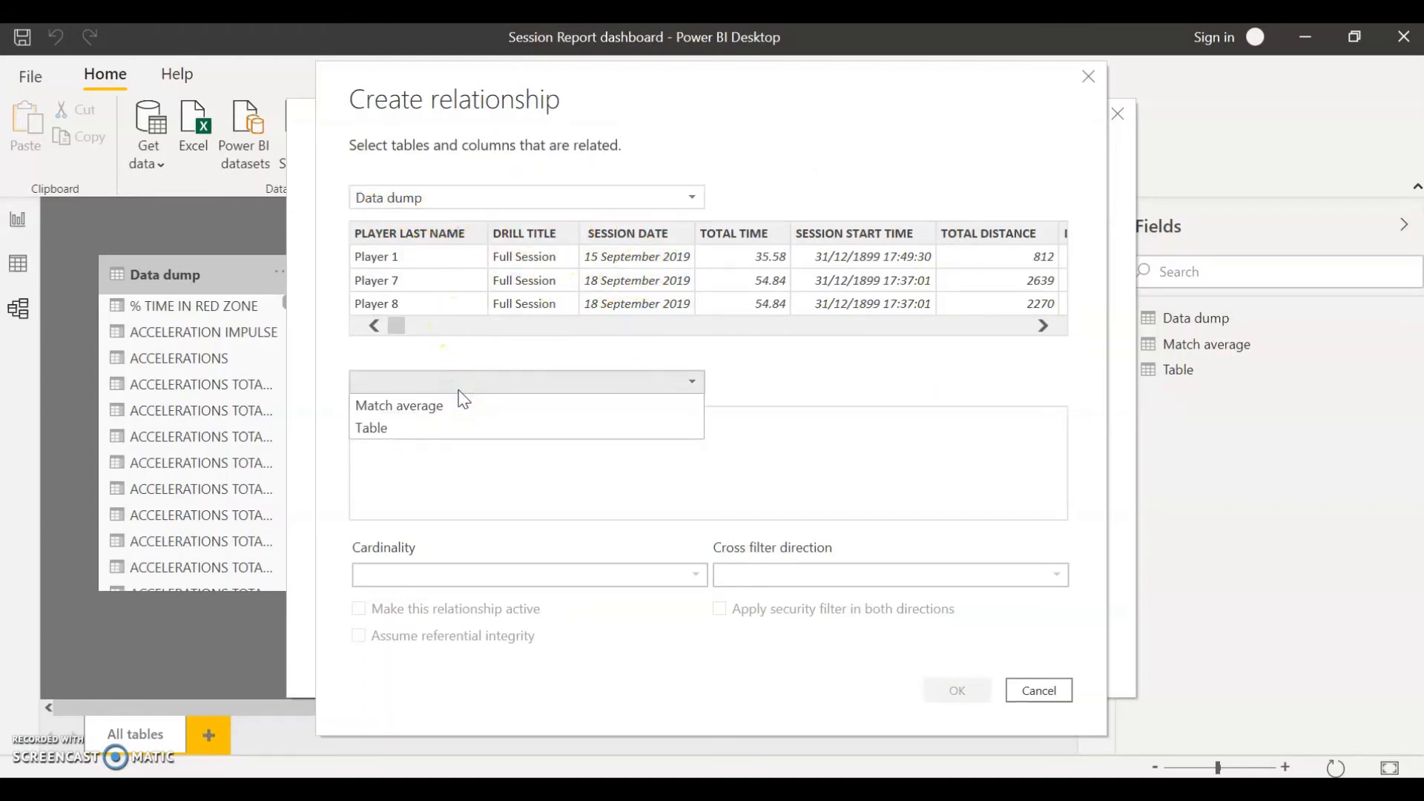
left_click(436, 426)
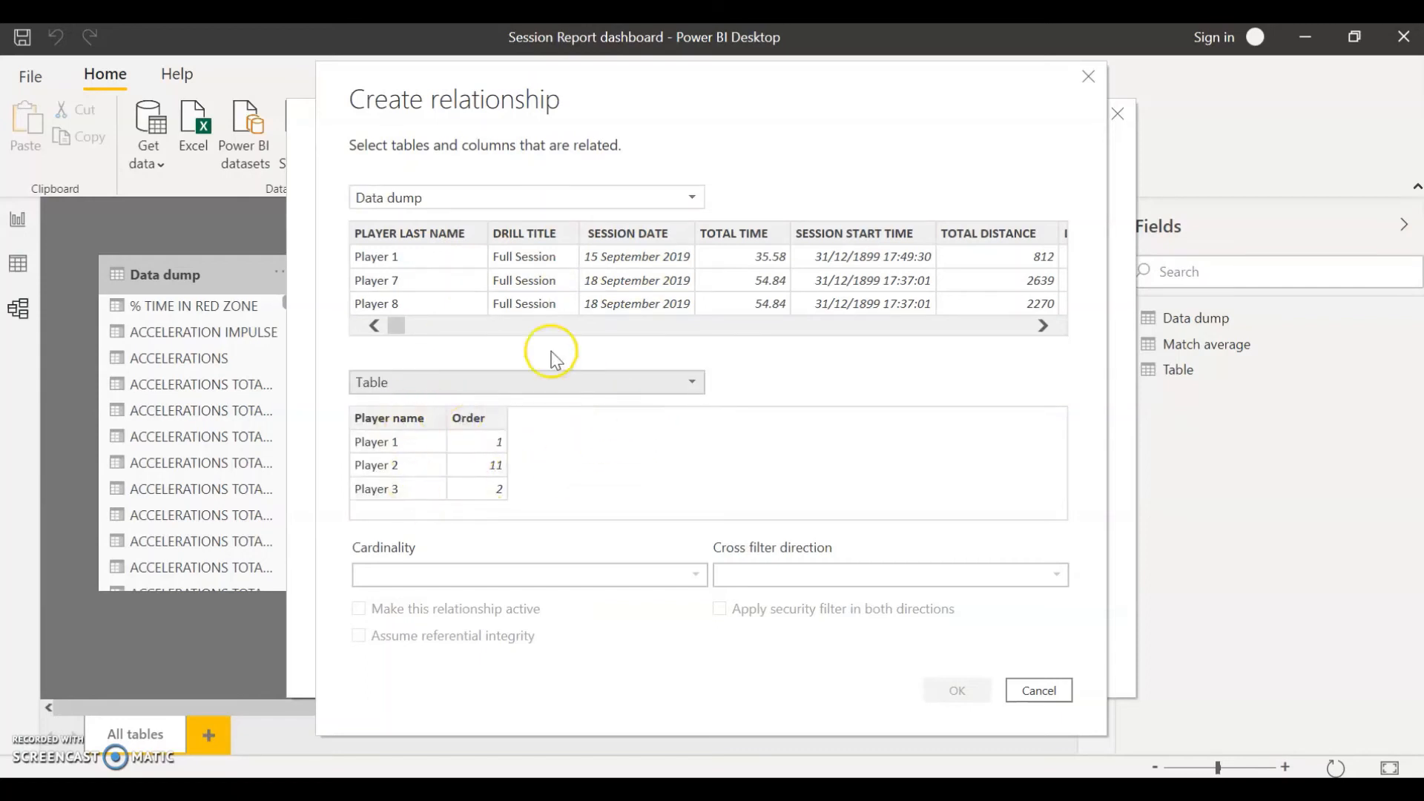
Match PLAYER LAST NAME to Player name and create the relationship with the cross filter direction set to Both.
left_click(407, 235)
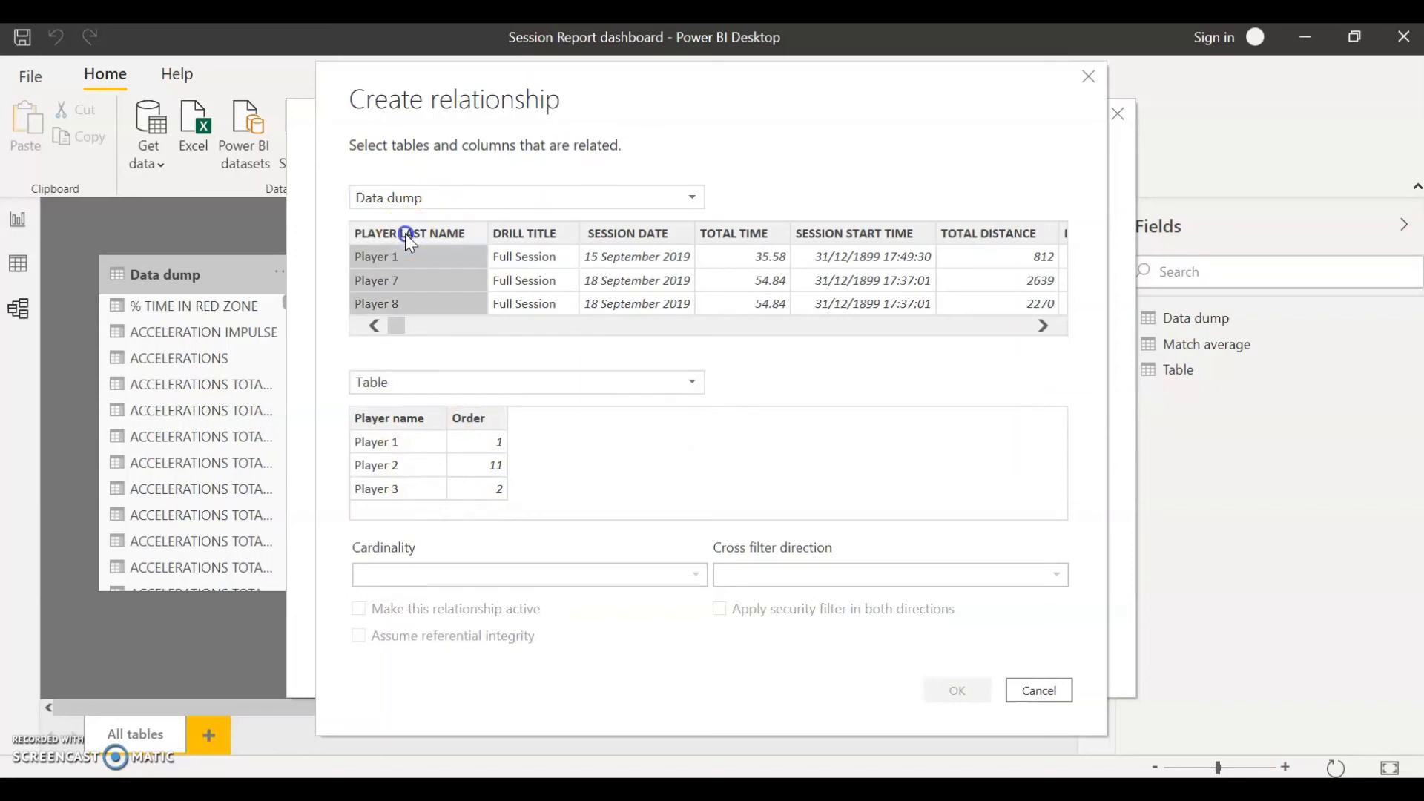
double_click(402, 231)
left_click(382, 421)
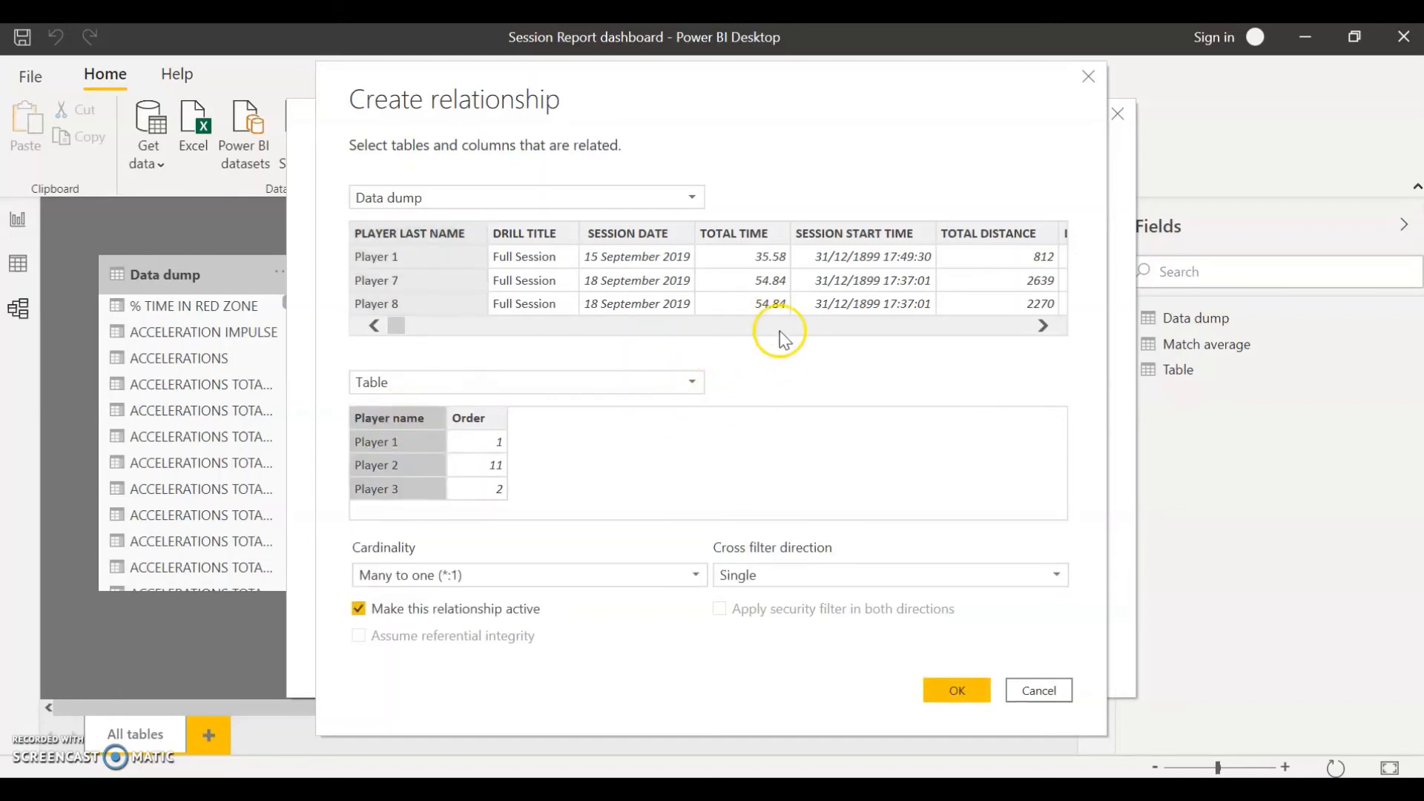
left_click(814, 575)
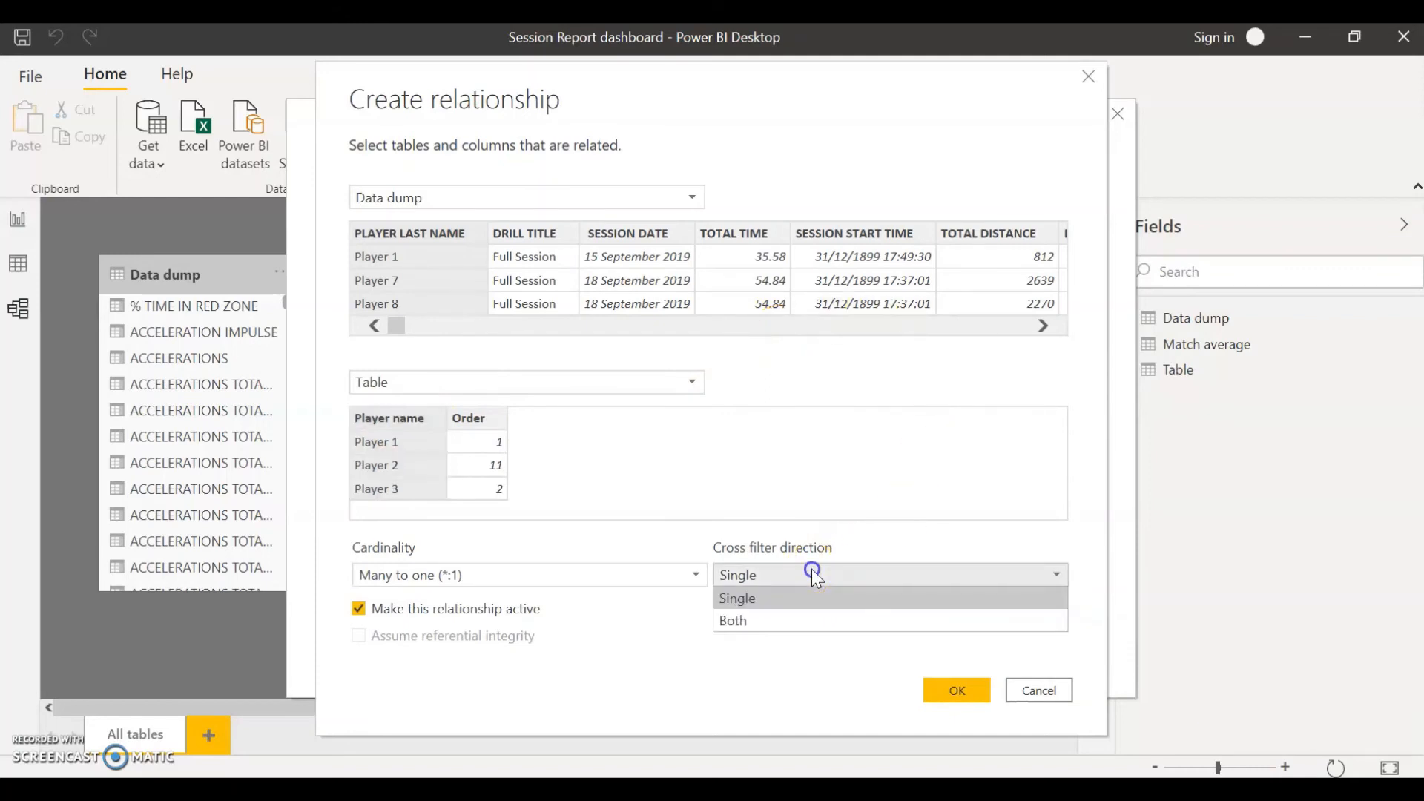
left_click(790, 619)
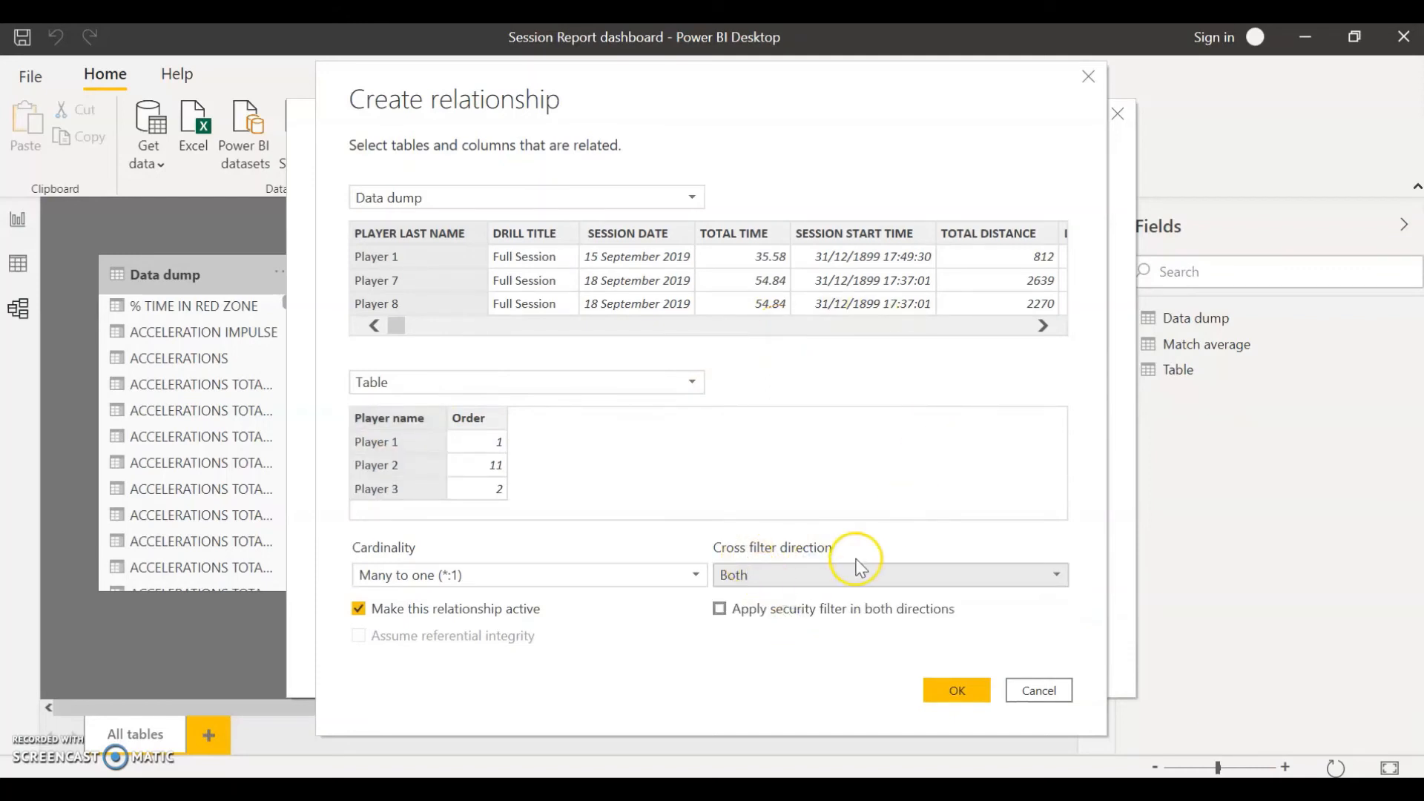
left_click(957, 690)
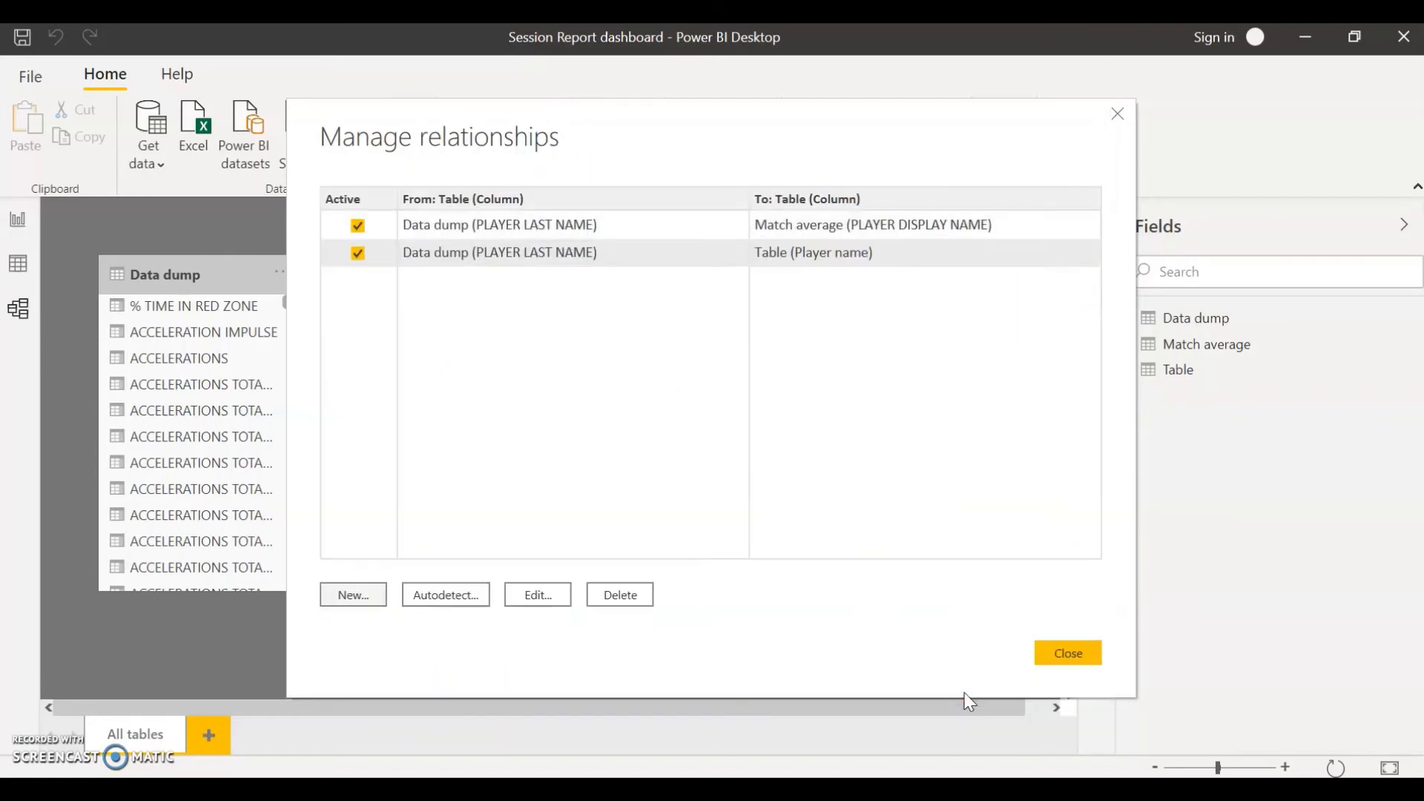
left_click(1069, 654)
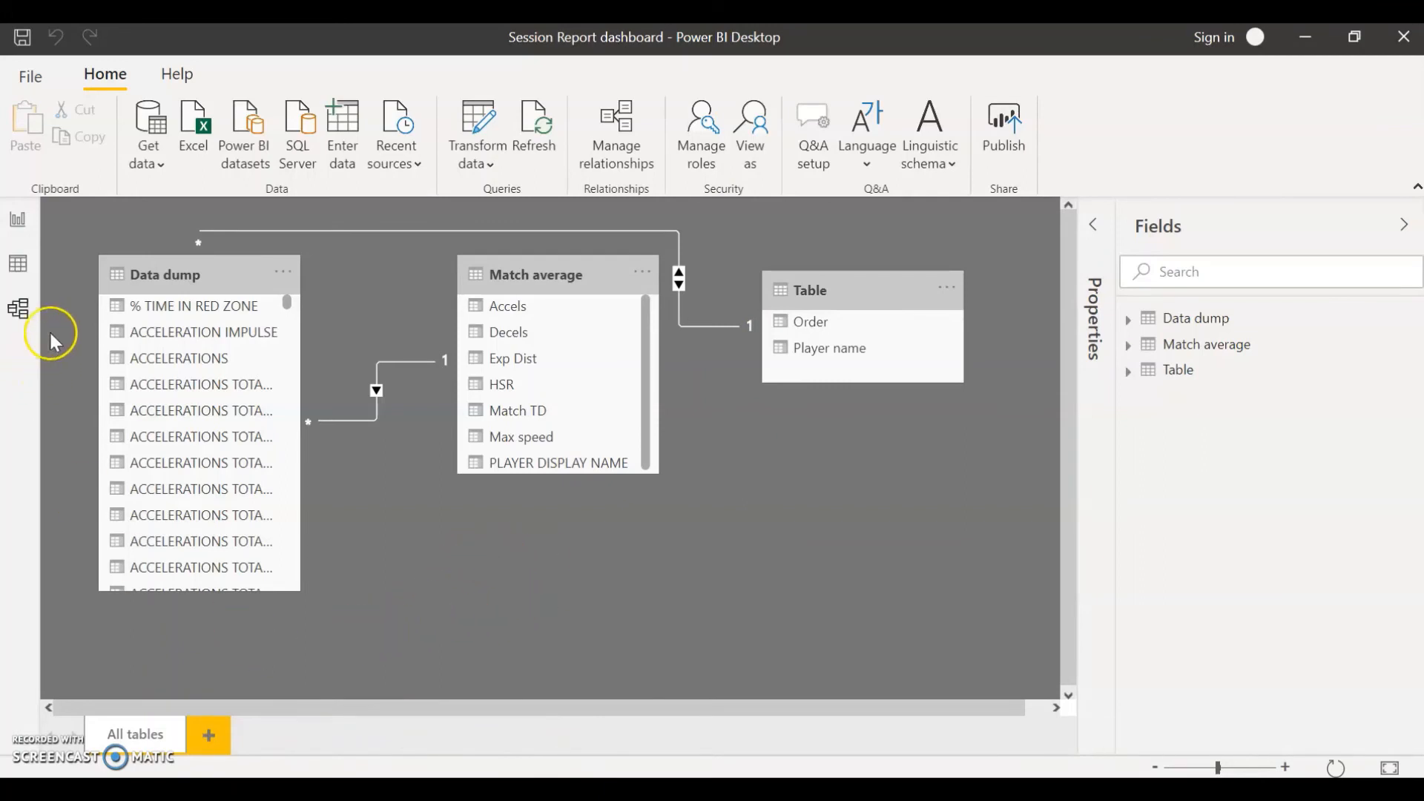
Display the rows of Table and sort its Player name column by the Order column.
left_click(18, 267)
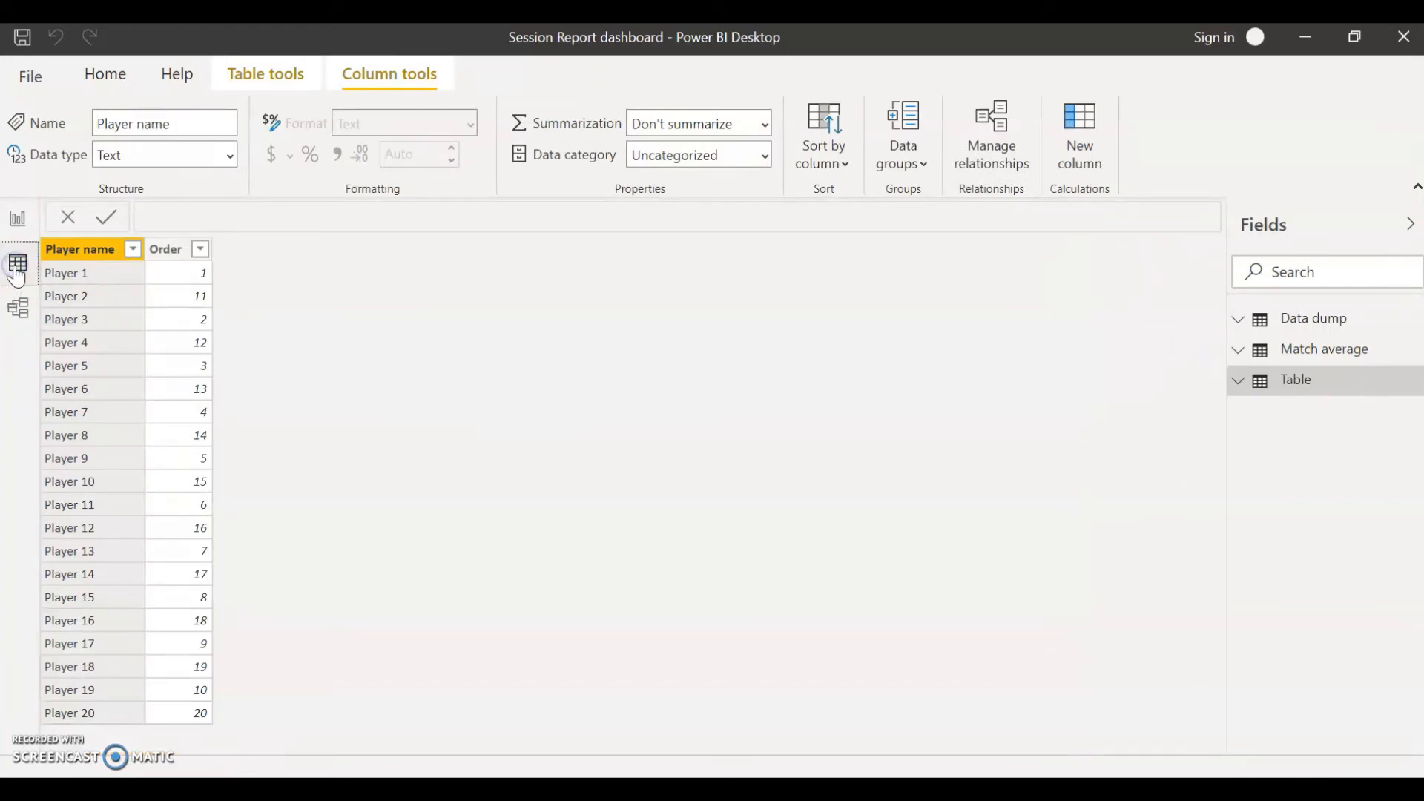
left_click(1321, 388)
left_click(1317, 393)
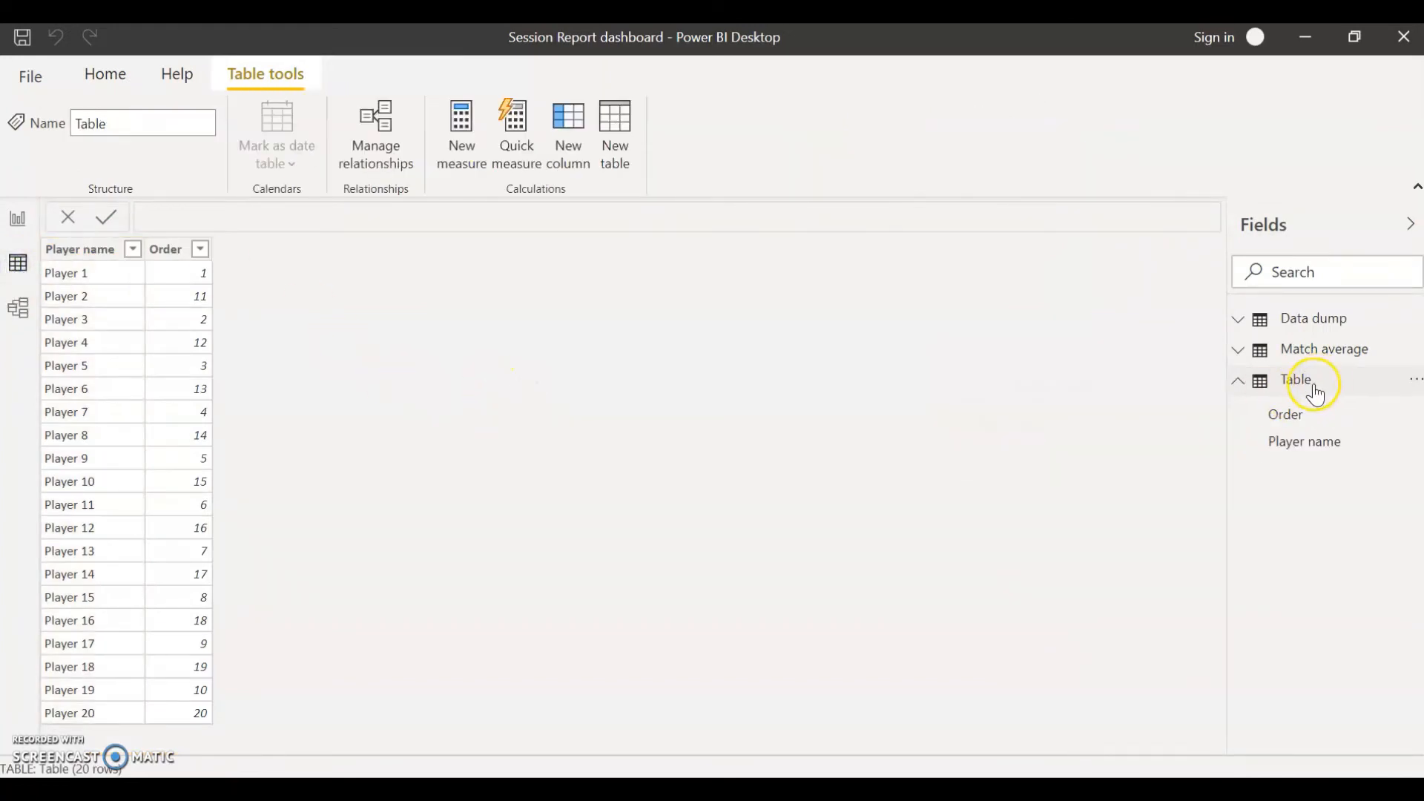
left_click(71, 253)
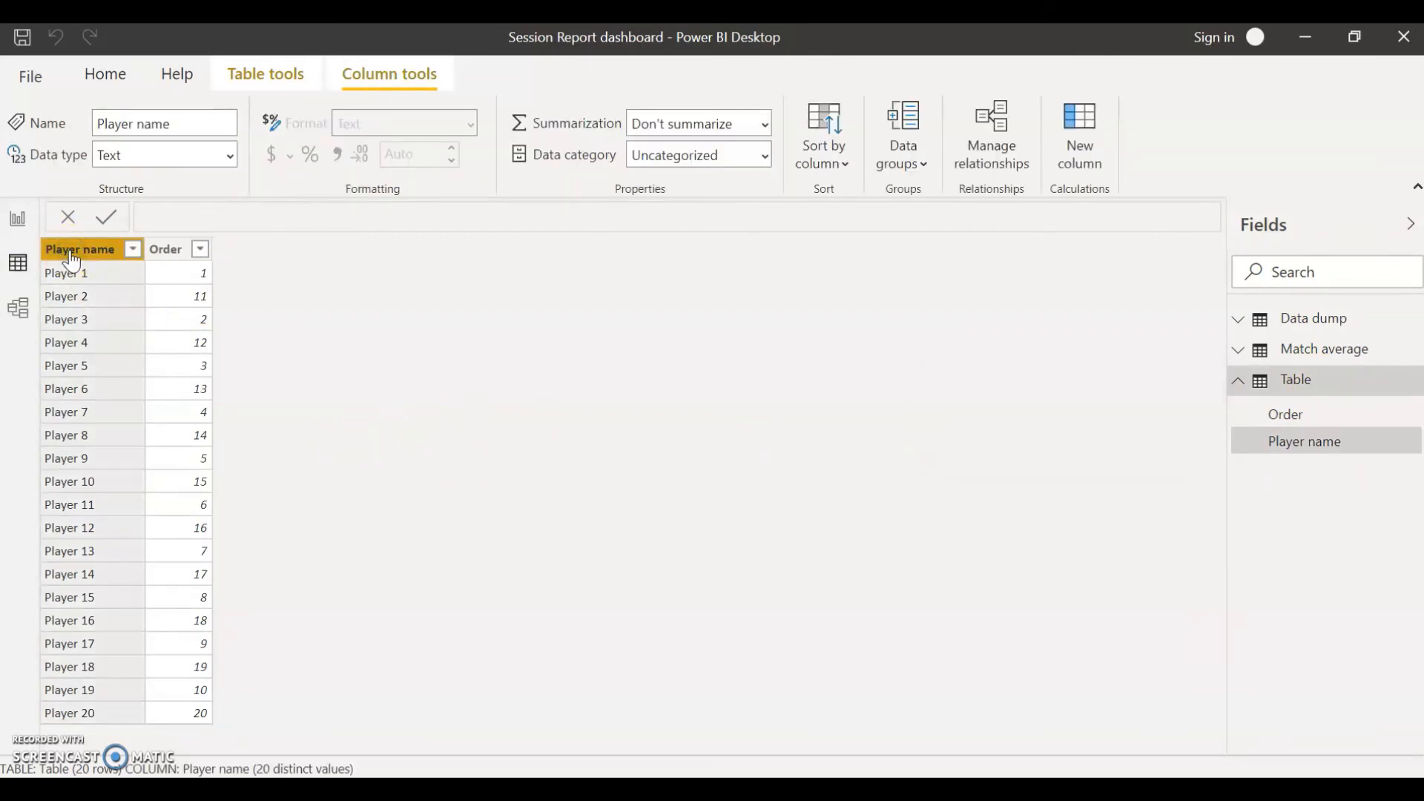
left_click(828, 167)
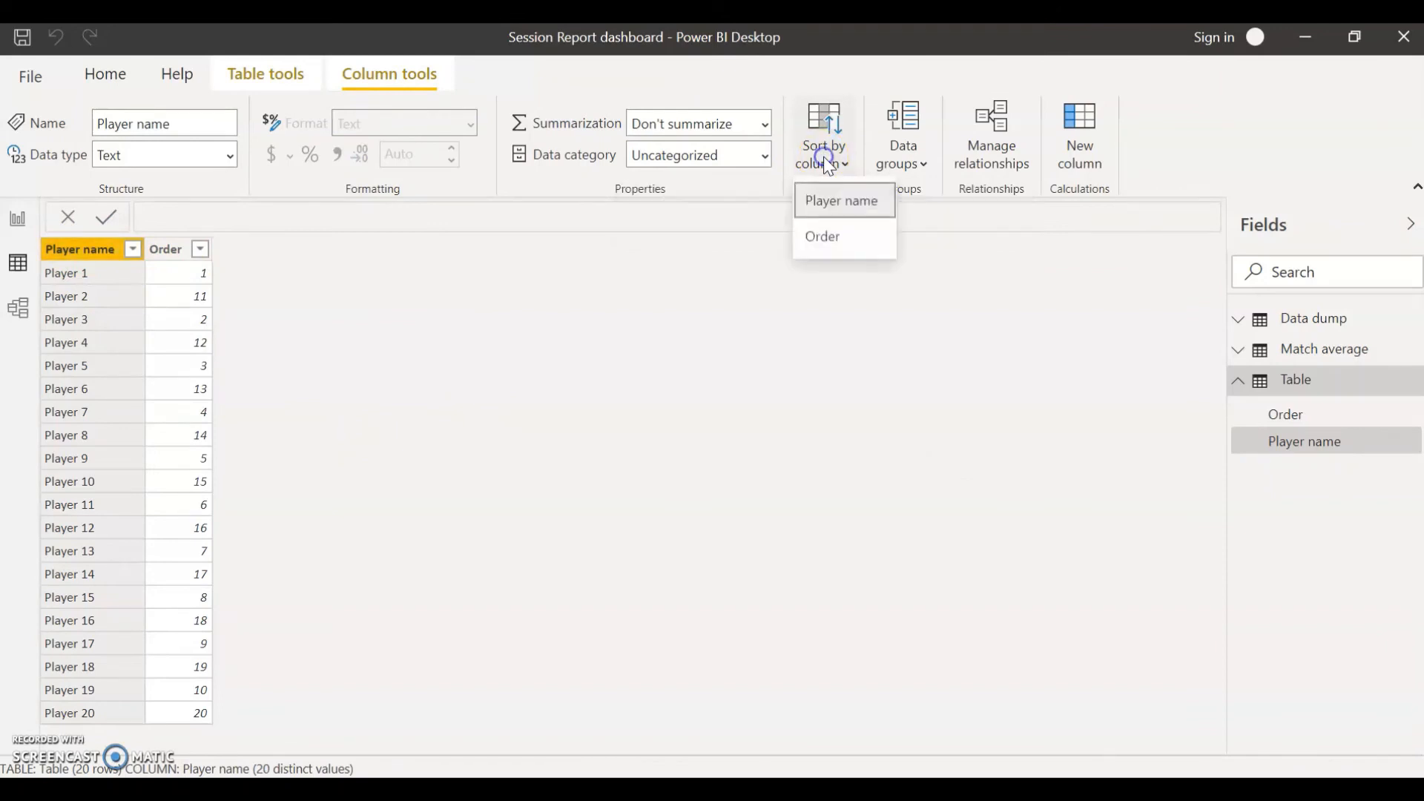
left_click(830, 244)
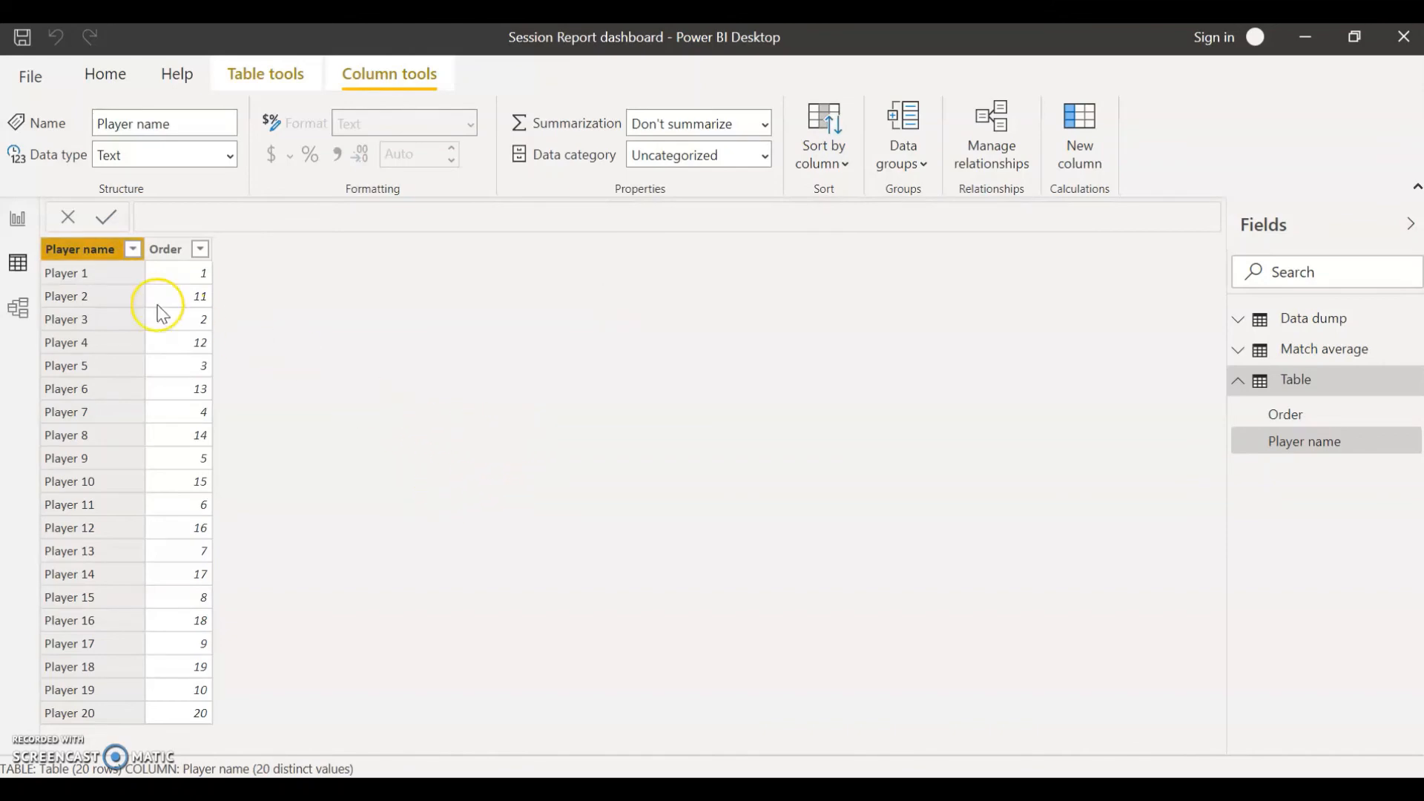
Replace PLAYER LAST NAME with Player name from Table on the axis of the report's Total Distance chart.
left_click(18, 218)
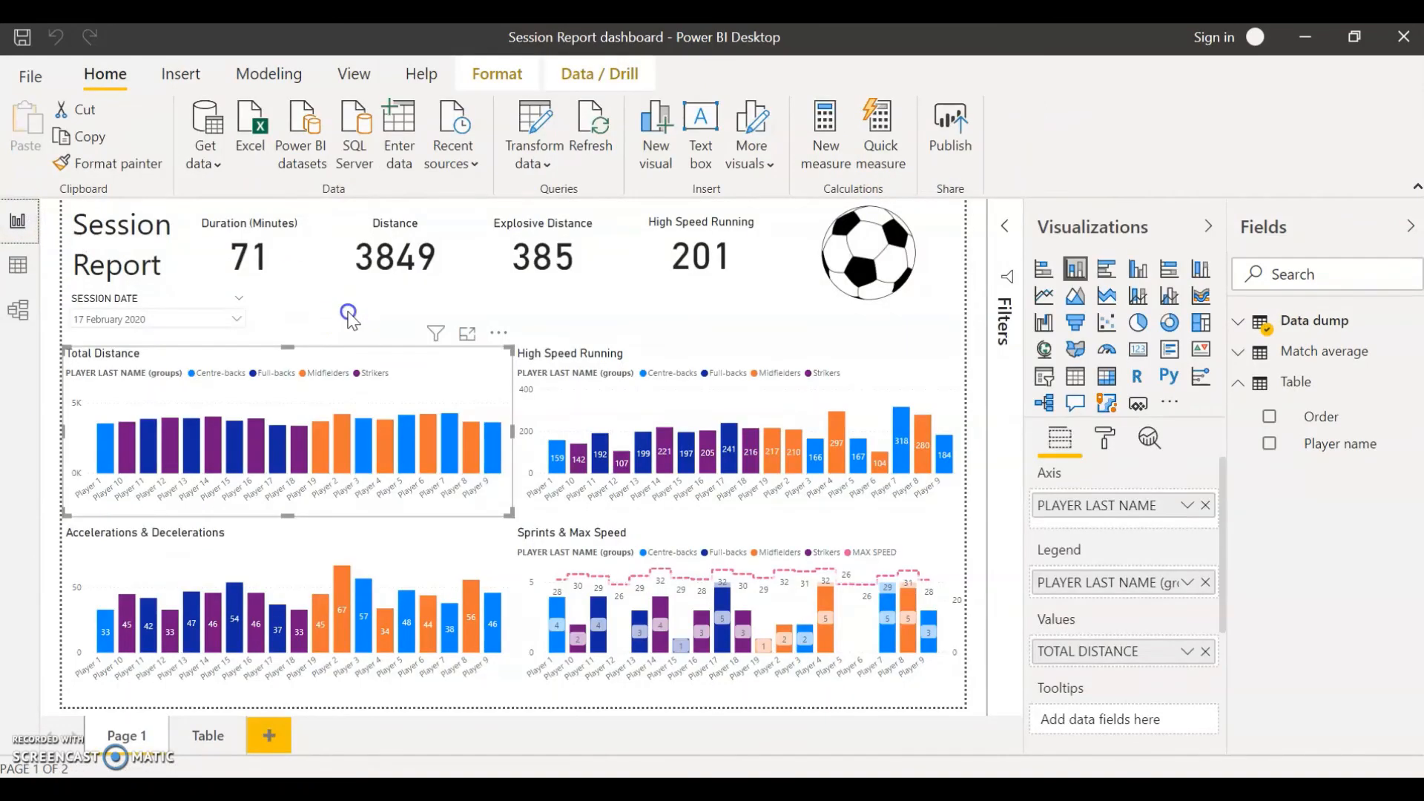
left_click(347, 319)
left_click(411, 377)
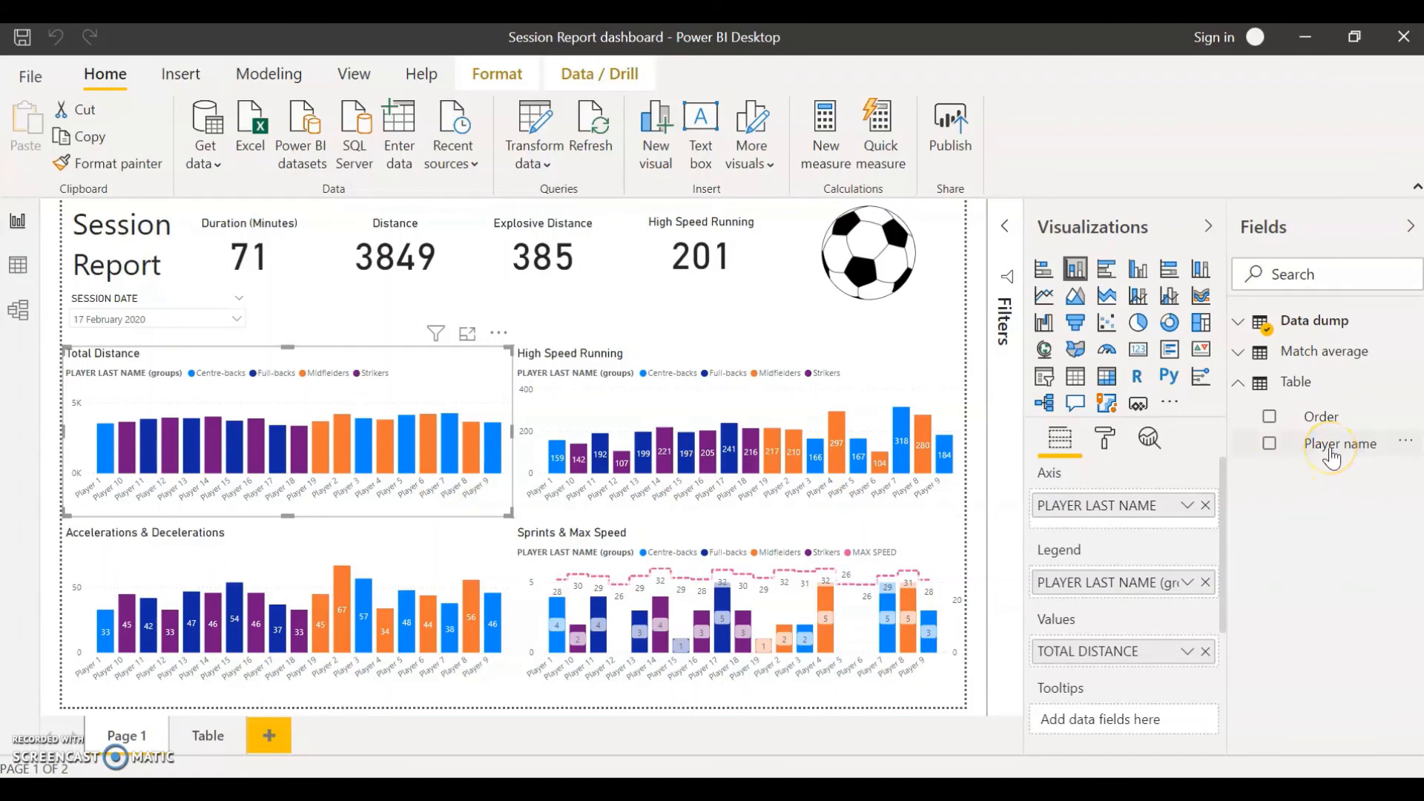
left_click_drag(1332, 459, 1121, 531)
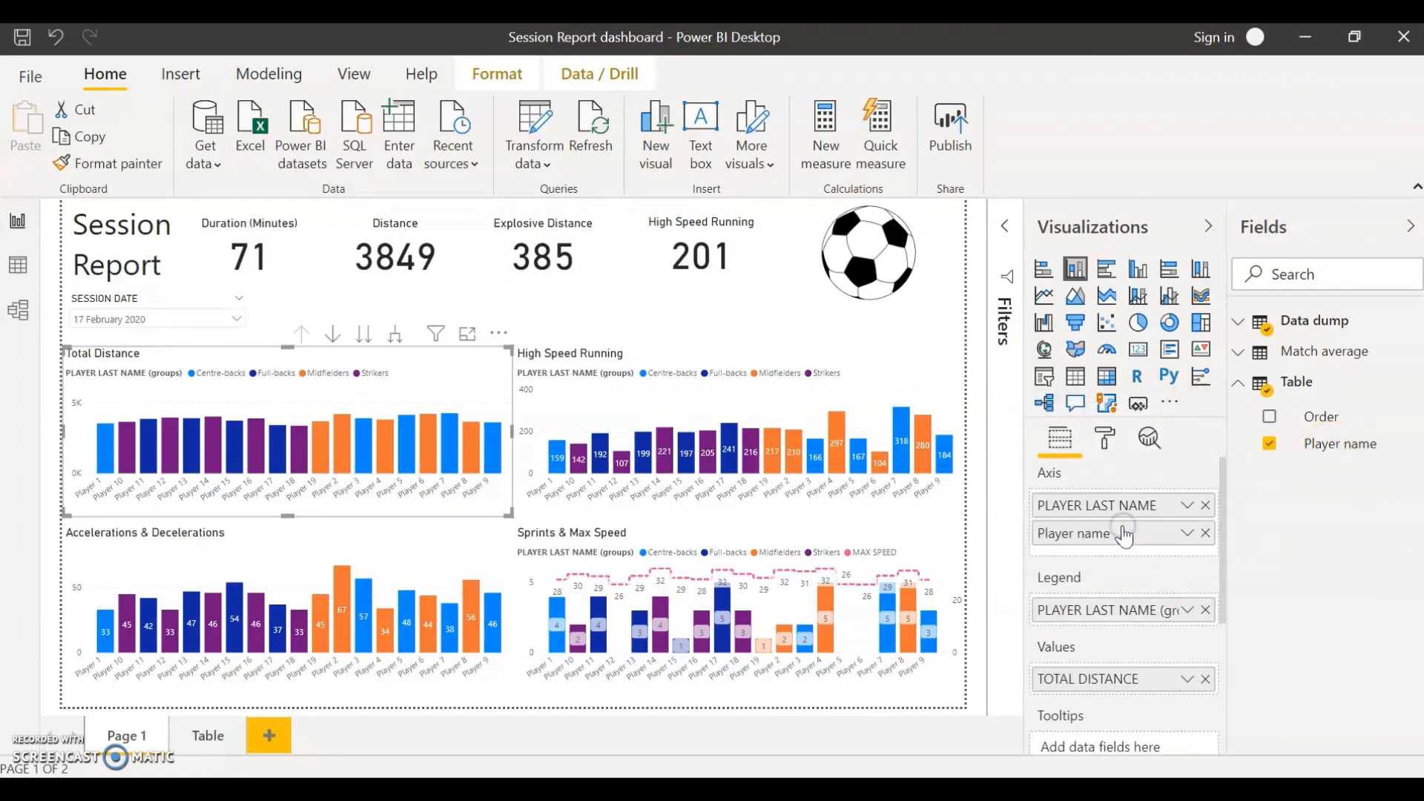
left_click(1206, 506)
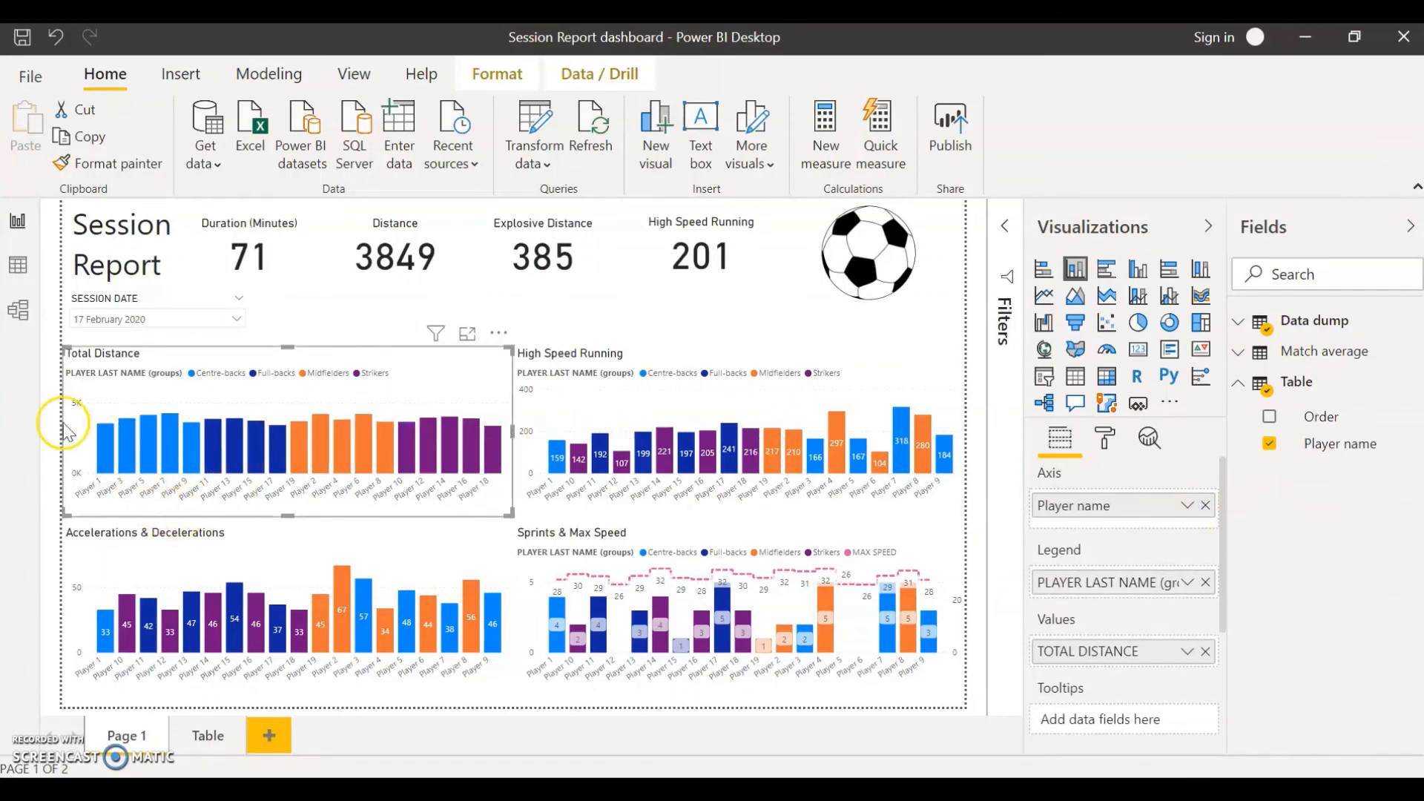
Replace PLAYER LAST NAME with Player name from Table on the High Speed Running chart's axis.
left_click(712, 355)
left_click_drag(1323, 454, 1124, 525)
left_click(1202, 510)
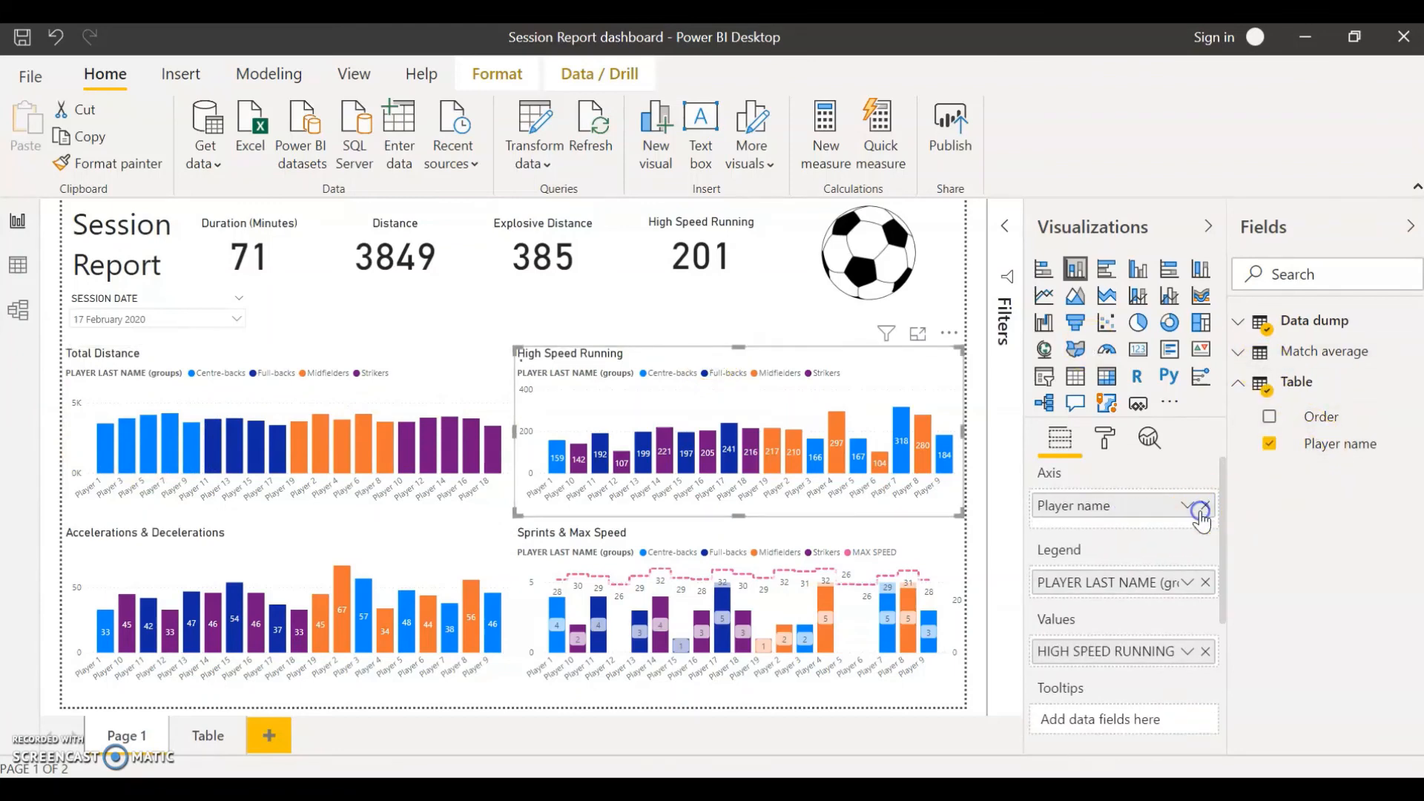
Replace PLAYER LAST NAME with Player name from Table on the Accelerations & Decelerations chart's axis.
left_click(408, 549)
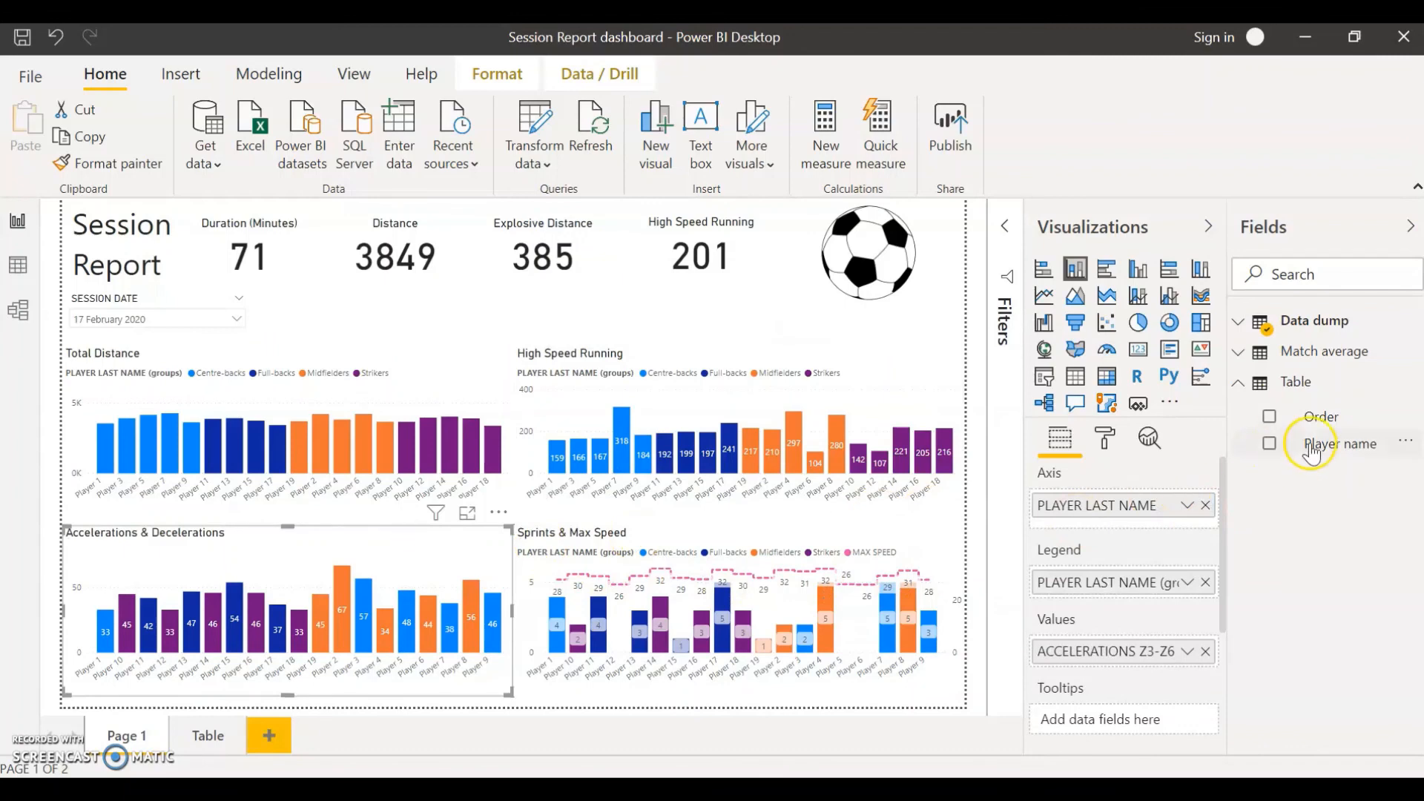
left_click_drag(1322, 443, 1187, 519)
left_click(1207, 506)
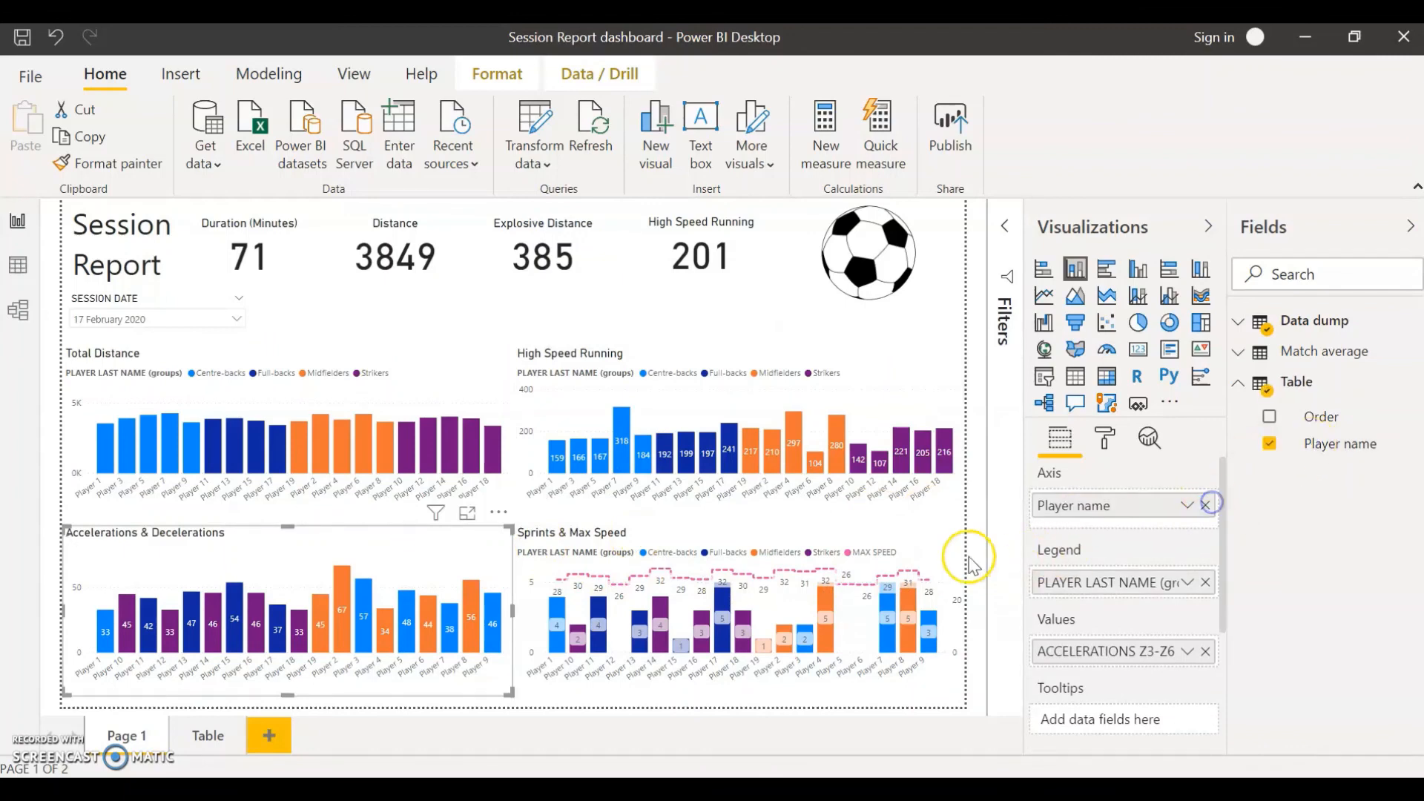
Replace PLAYER LAST NAME with Player name from Table on the Sprints & Max Speed chart's shared axis and deselect the chart.
left_click(930, 551)
left_click_drag(1328, 443, 1128, 527)
left_click(1205, 505)
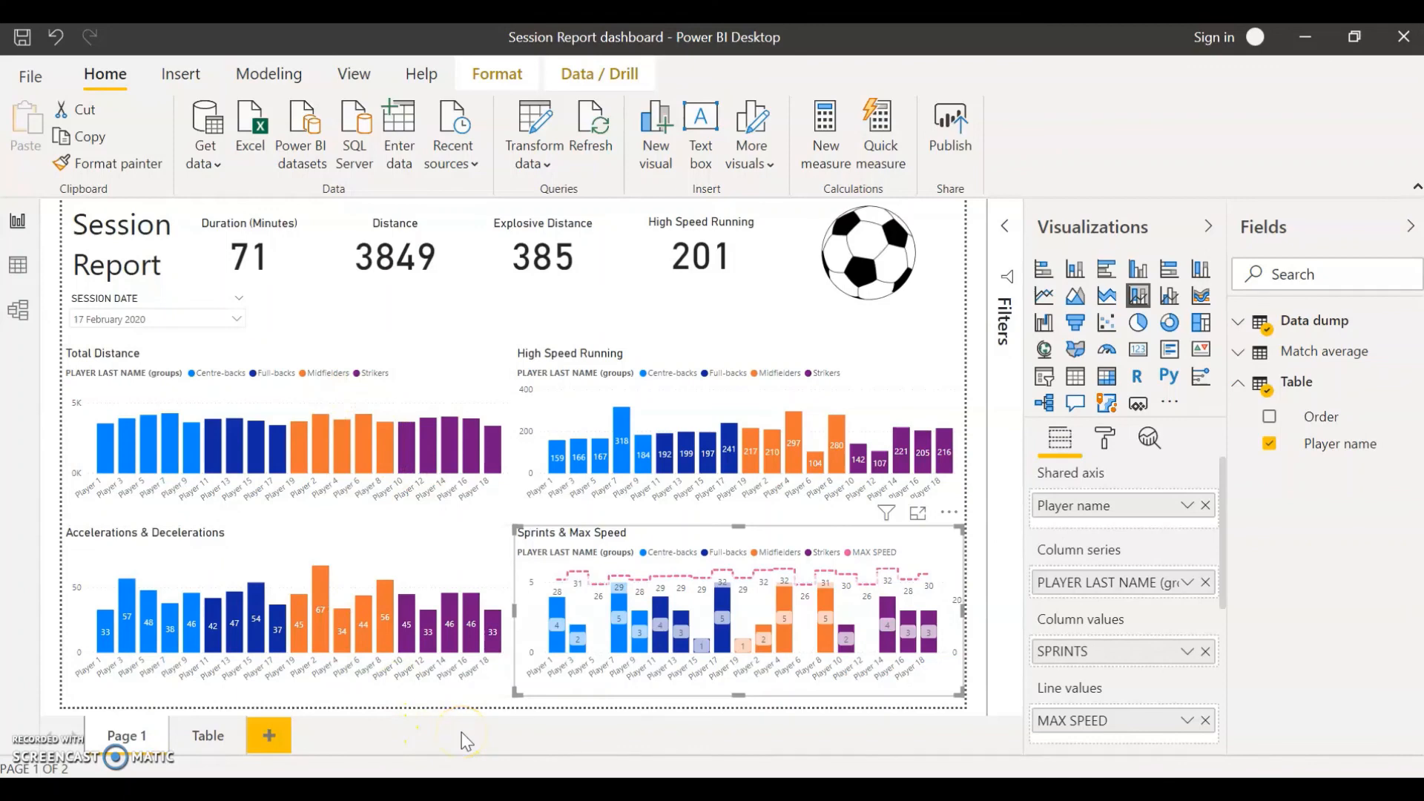
left_click(452, 706)
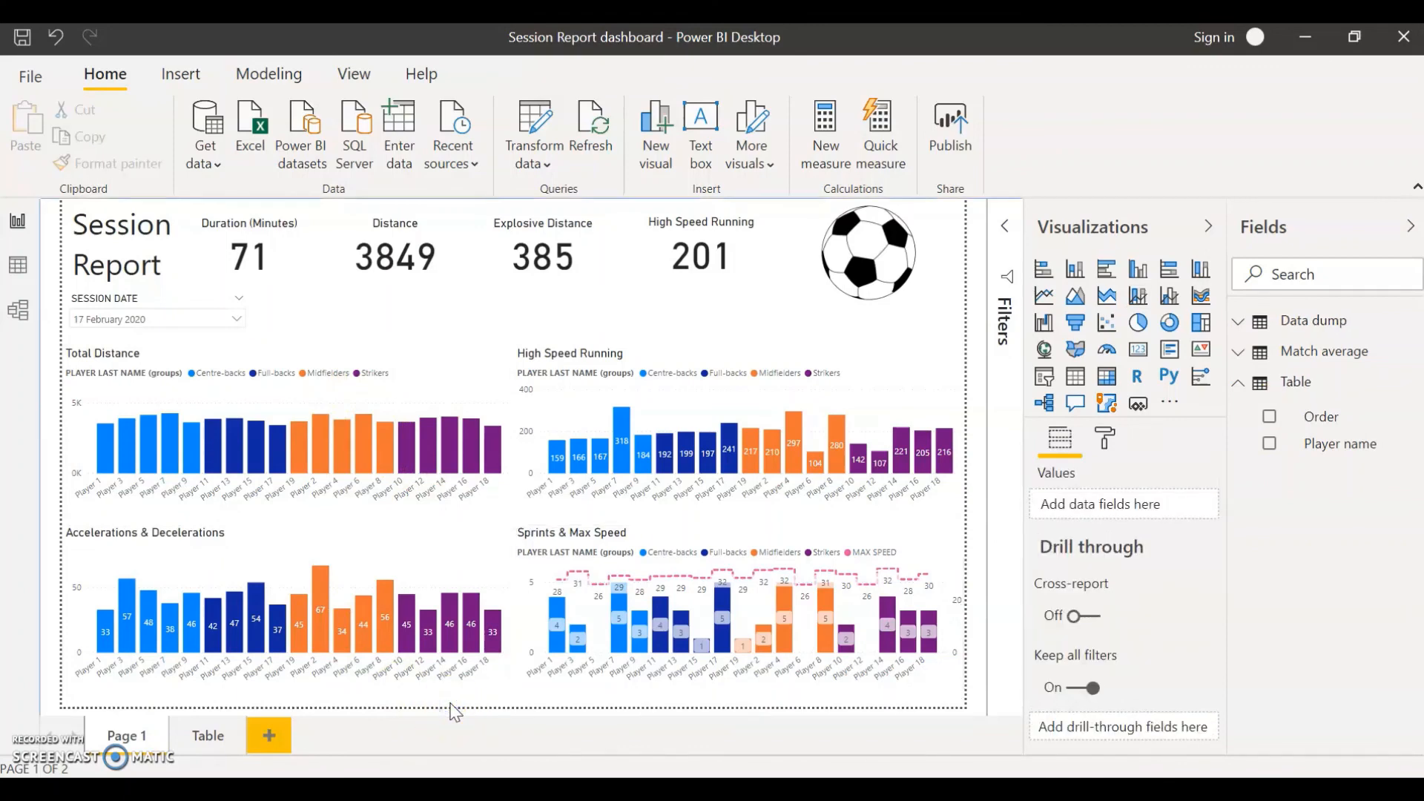